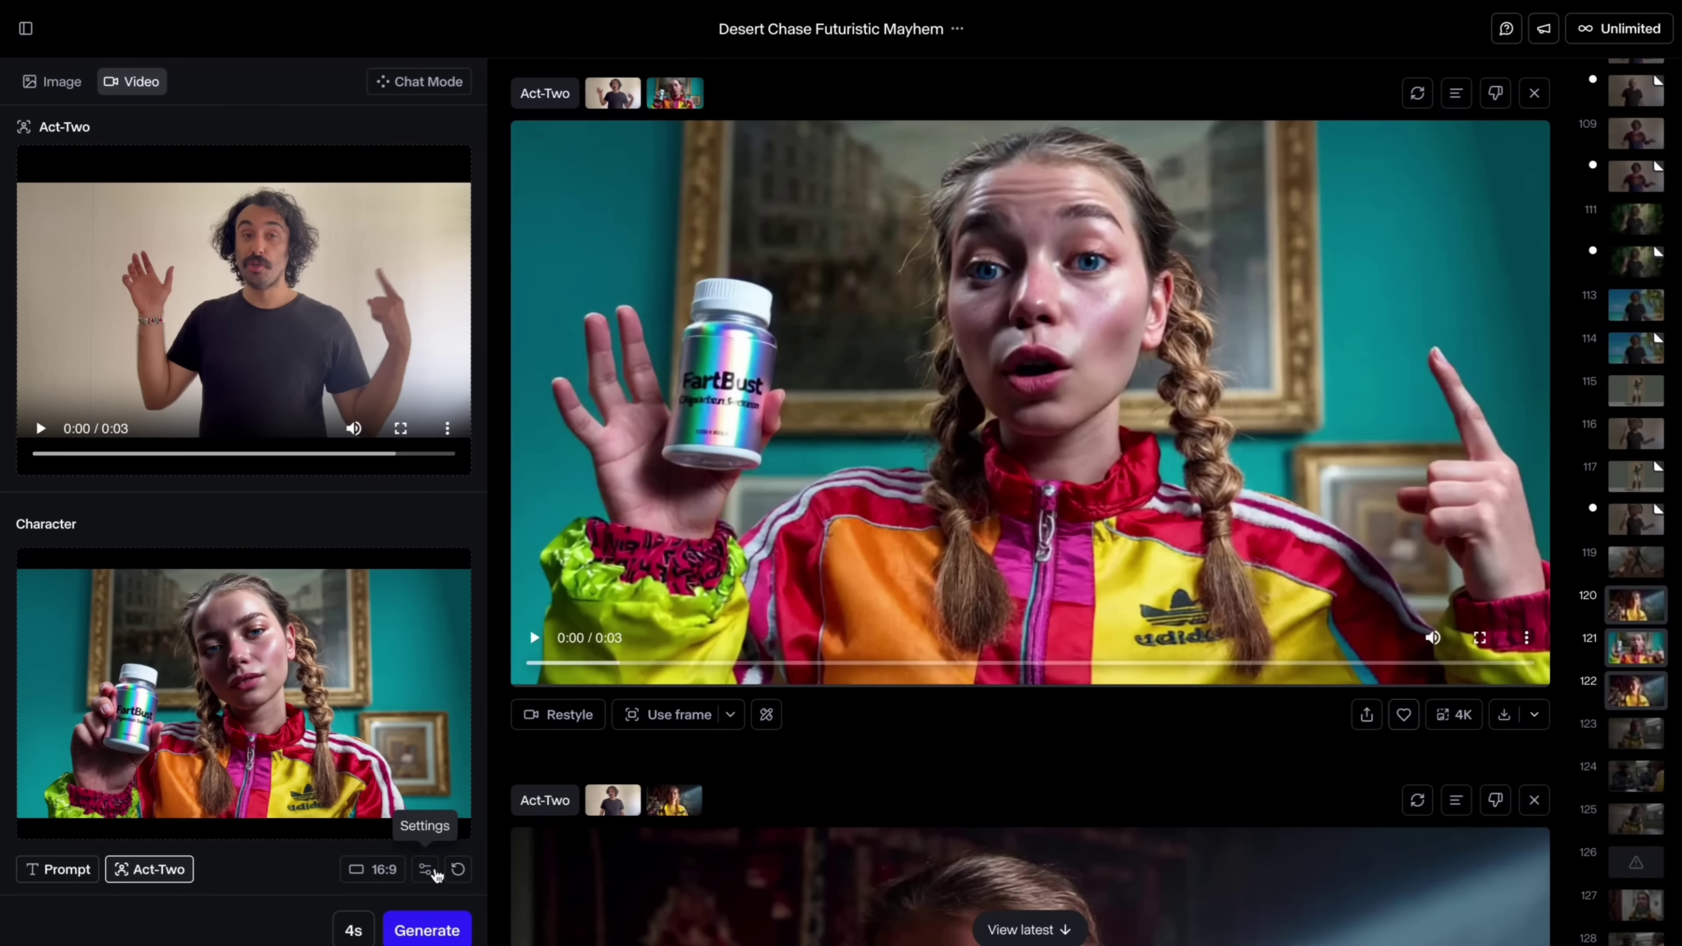
Generate the Act-Two video with facial expressiveness 3 and gestures left on
{"action": "left_click", "coordinate": [426, 870]}
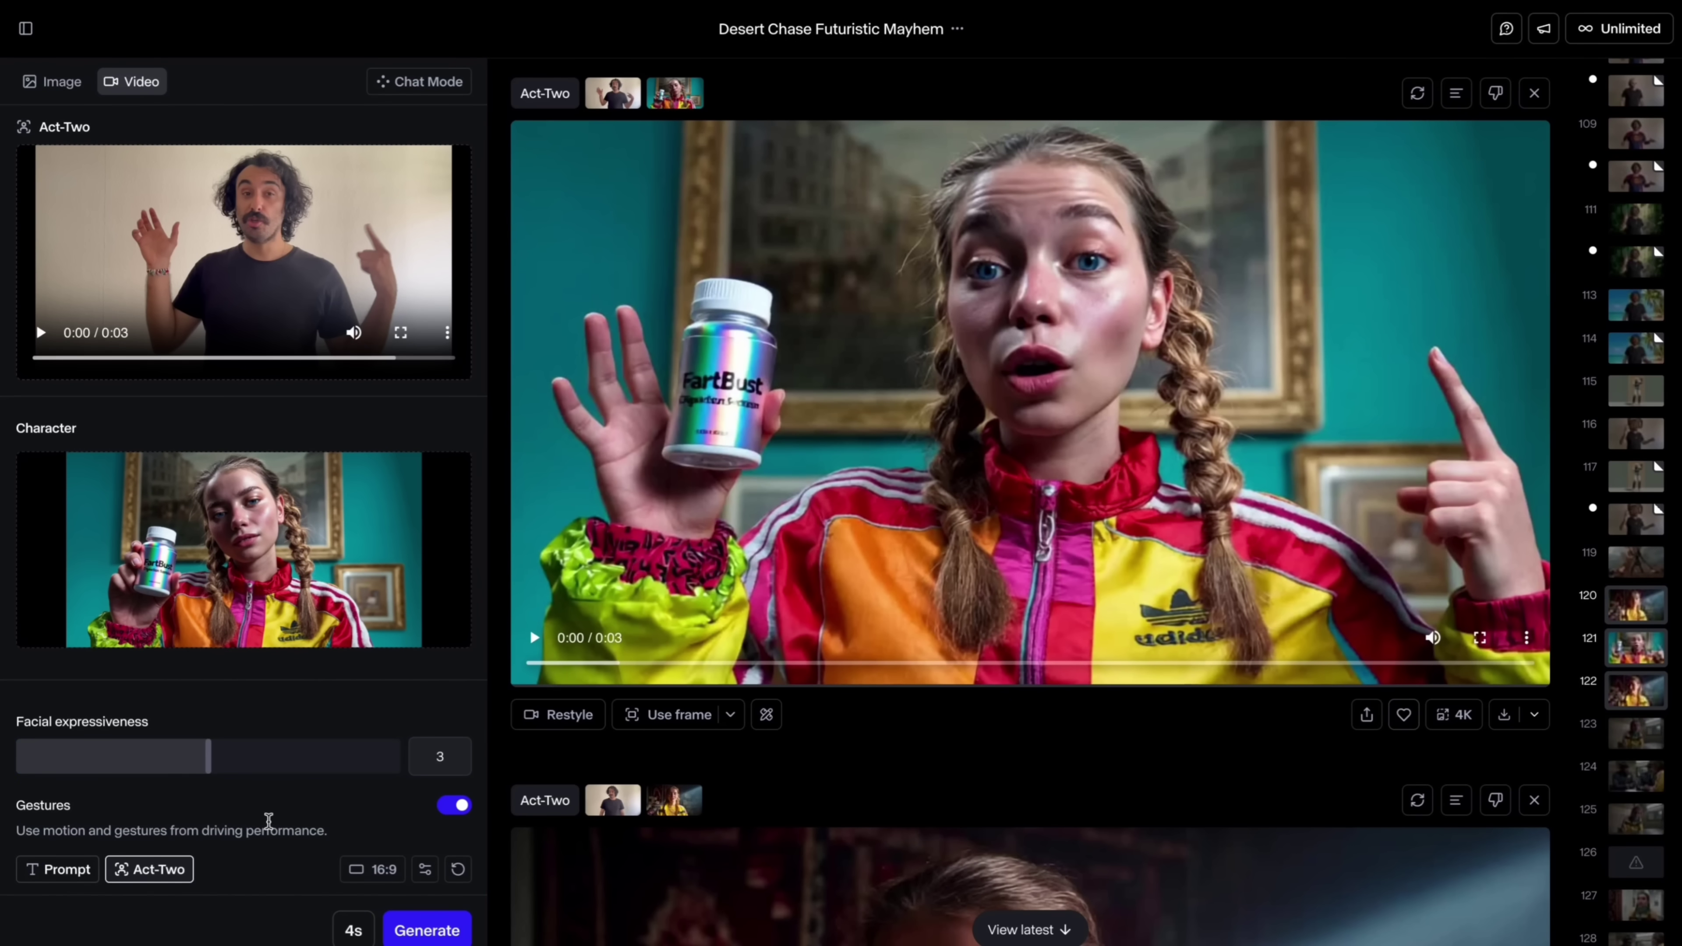
{"action": "left_click", "coordinate": [450, 934]}
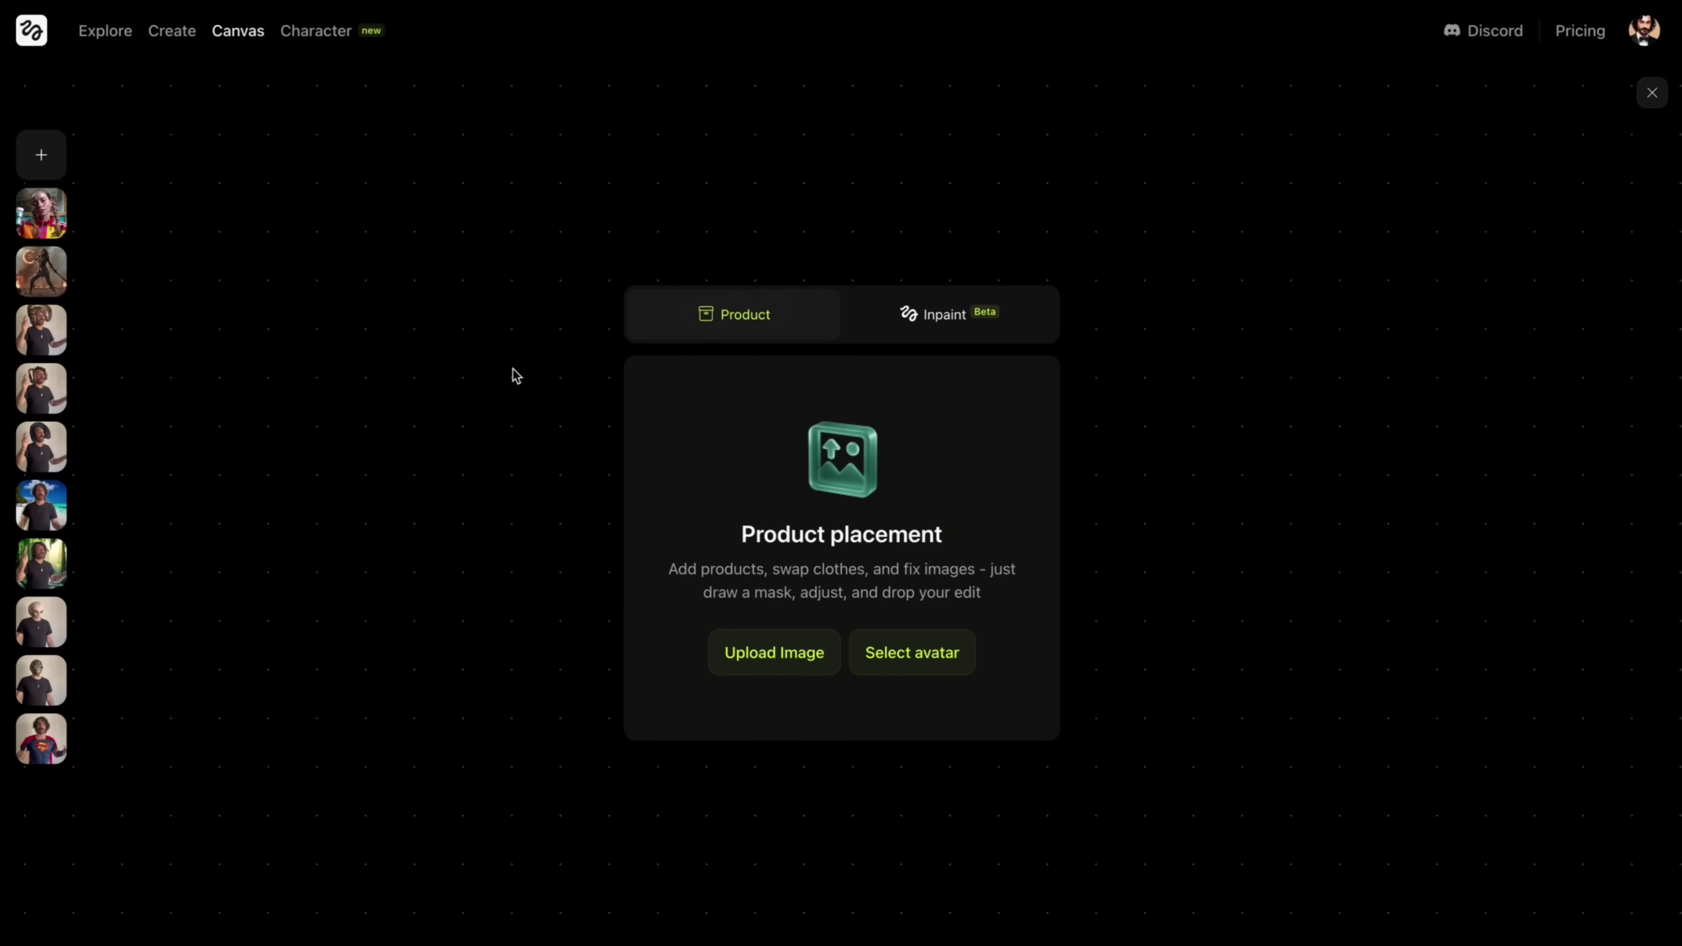
In Product placement, mask the bottle in her hand and attach the FartBust bottle image as the product
{"action": "left_click", "coordinate": [242, 36]}
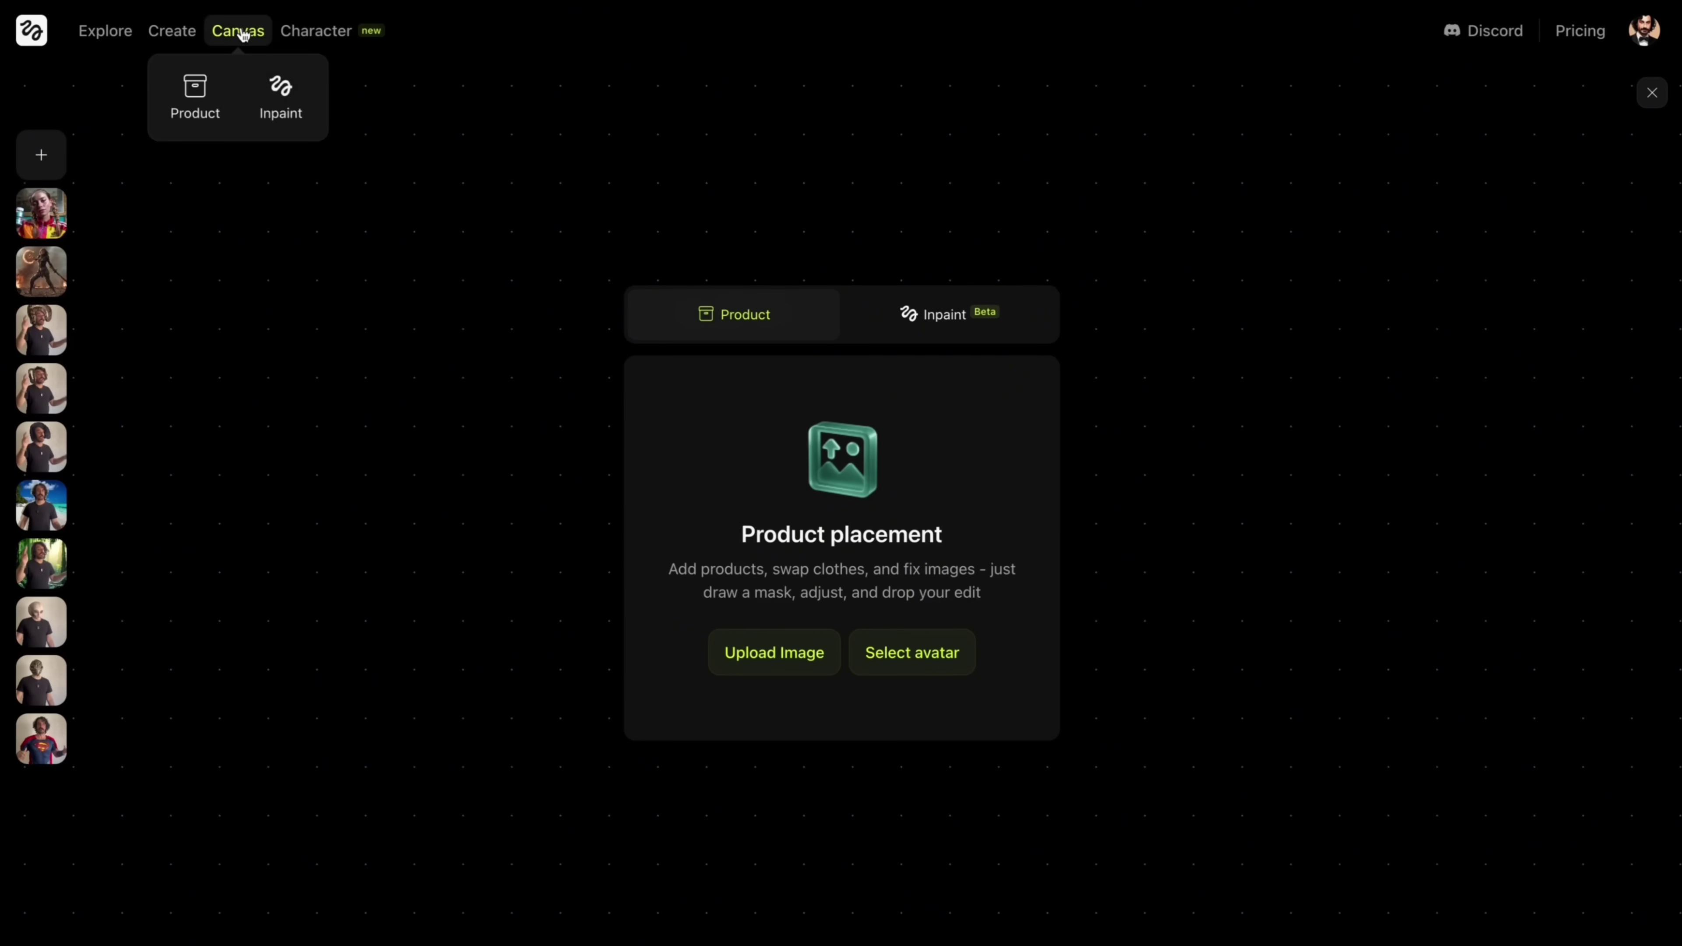
{"action": "left_click", "coordinate": [199, 96]}
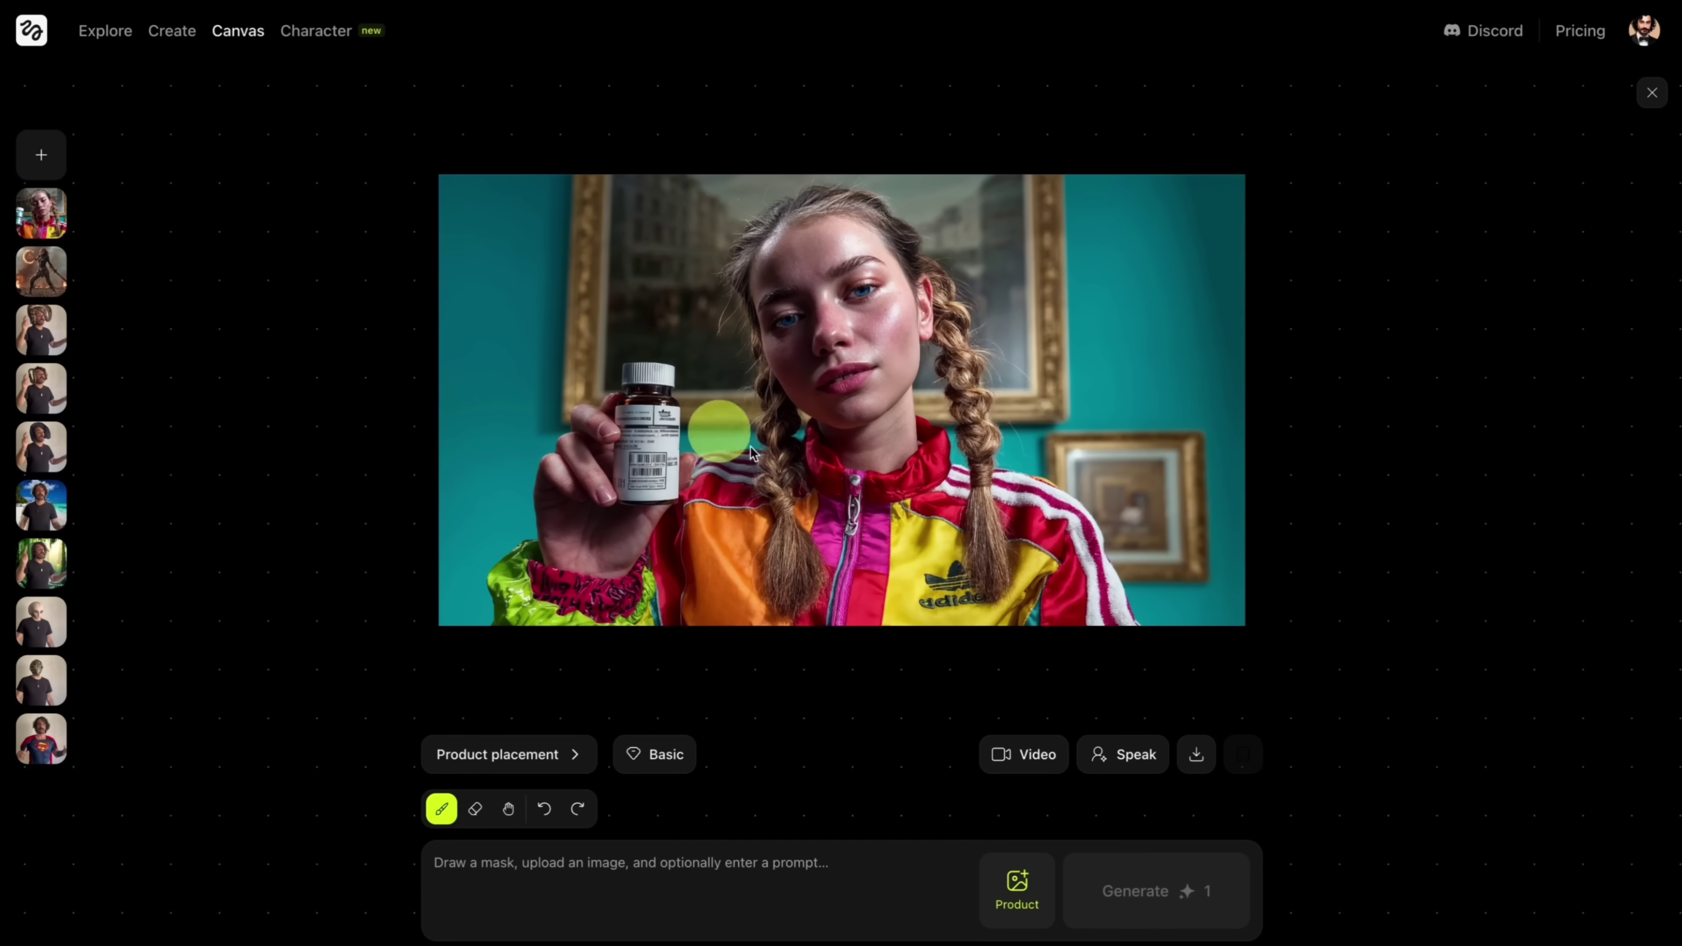
{"action": "mouse_move", "coordinate": [625, 483]}
{"action": "left_mouse_down"}
{"action": "mouse_move", "coordinate": [638, 389]}
{"action": "mouse_move", "coordinate": [663, 404]}
{"action": "mouse_move", "coordinate": [660, 454]}
{"action": "left_mouse_up"}
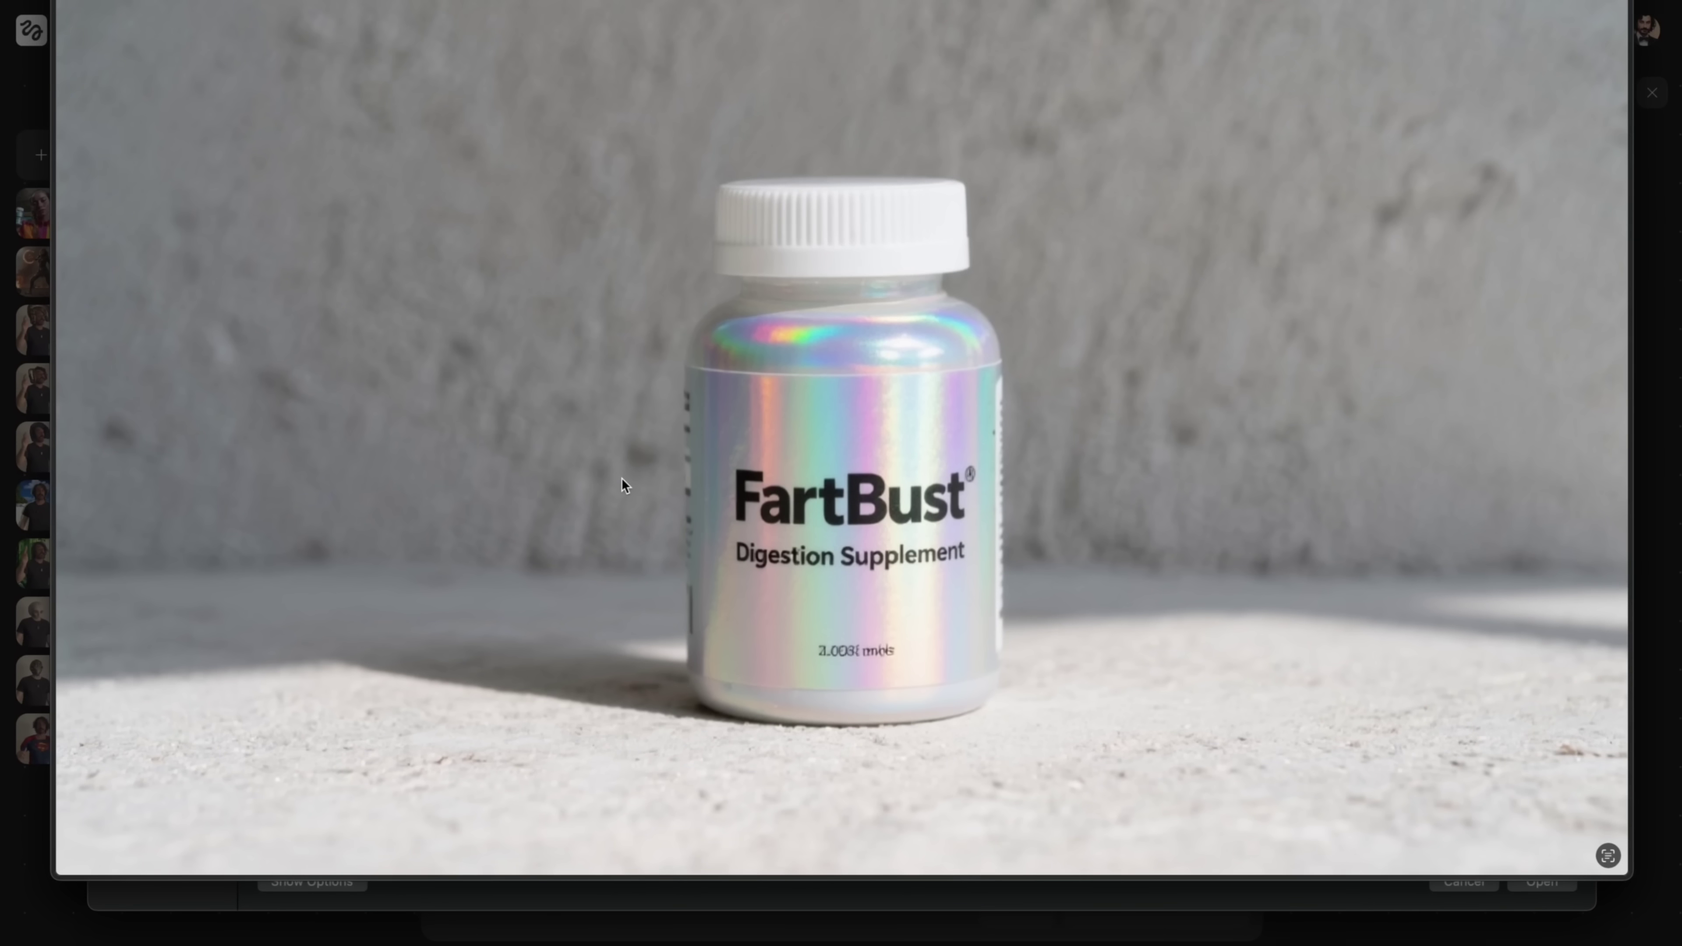
{"action": "key", "text": "space"}
{"action": "key", "text": "Return"}
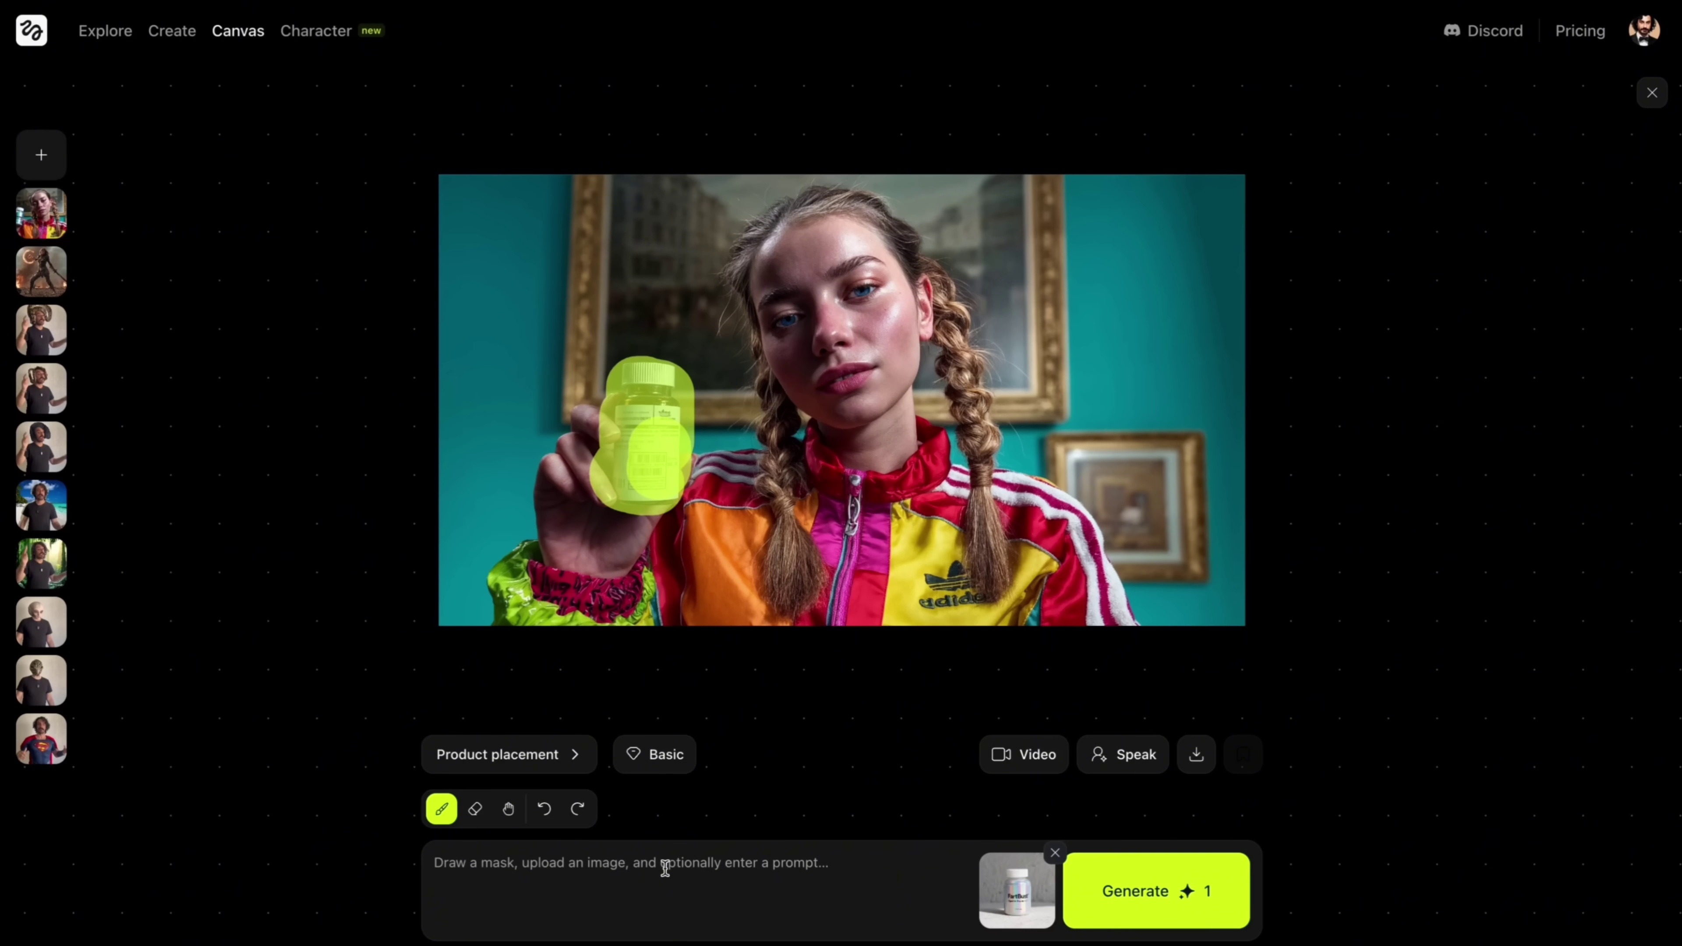
Generate the FartBust bottle placement and compare the five variants, ending on the second
{"action": "left_click", "coordinate": [1144, 899]}
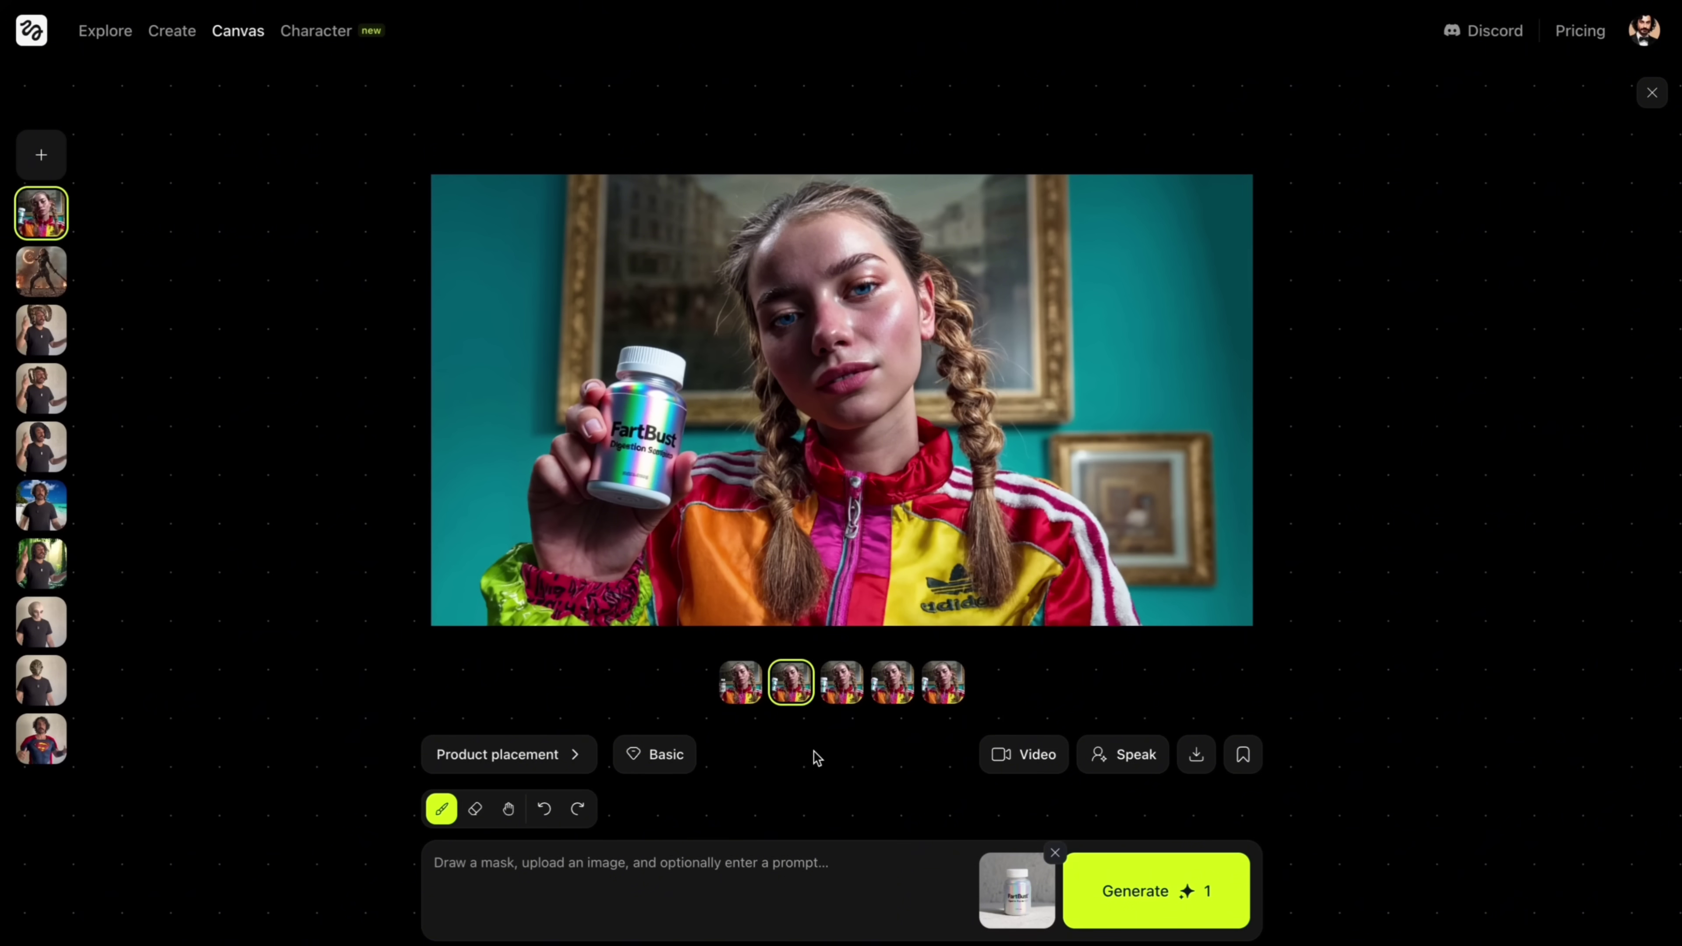
{"action": "left_click", "coordinate": [839, 693]}
{"action": "left_click", "coordinate": [887, 691]}
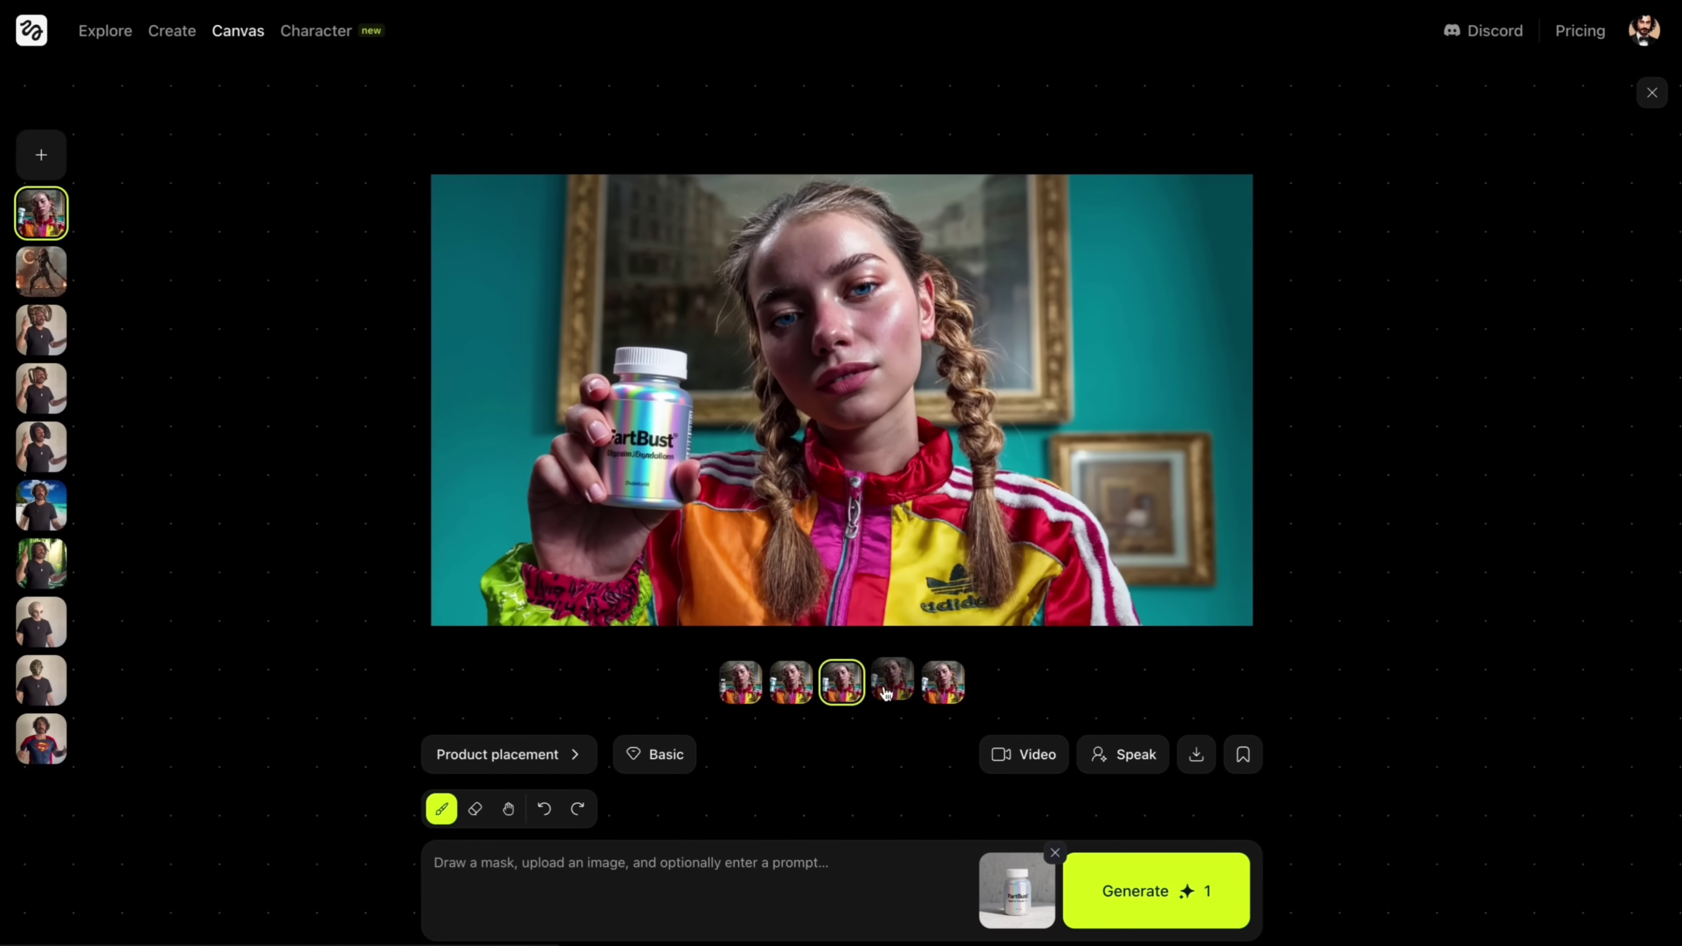
{"action": "scroll", "coordinate": [632, 428], "scroll_direction": "up", "scroll_amount": 5}
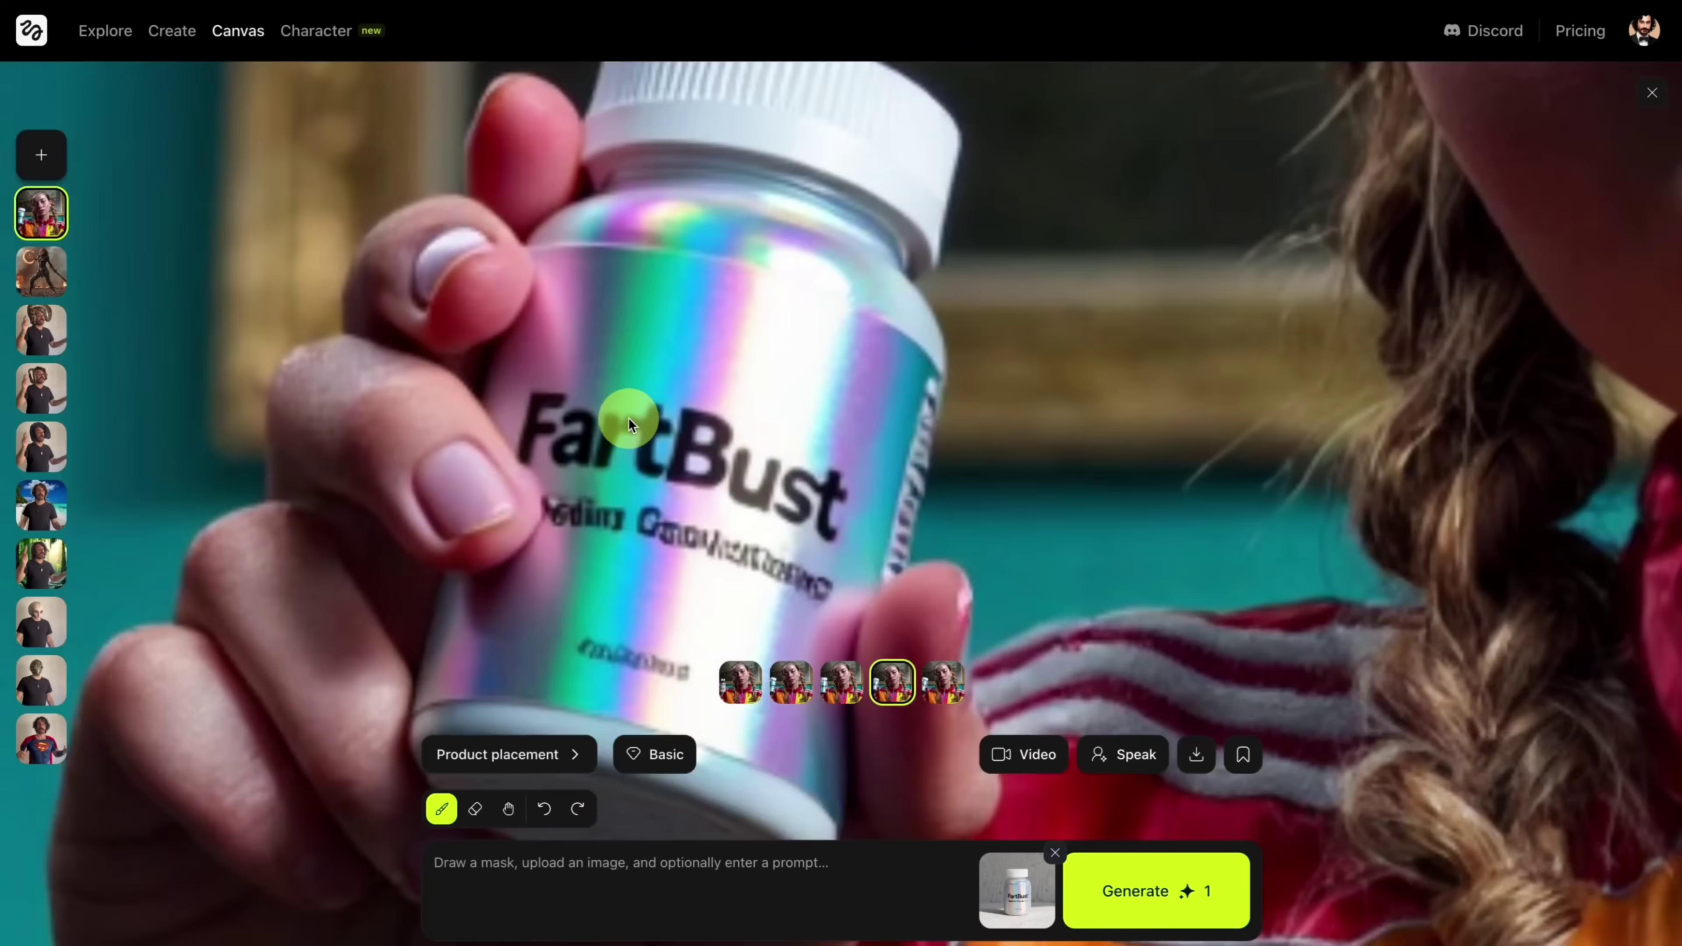
{"action": "scroll", "coordinate": [629, 424], "scroll_direction": "down", "scroll_amount": 3}
{"action": "scroll", "coordinate": [629, 424], "scroll_direction": "down", "scroll_amount": 1}
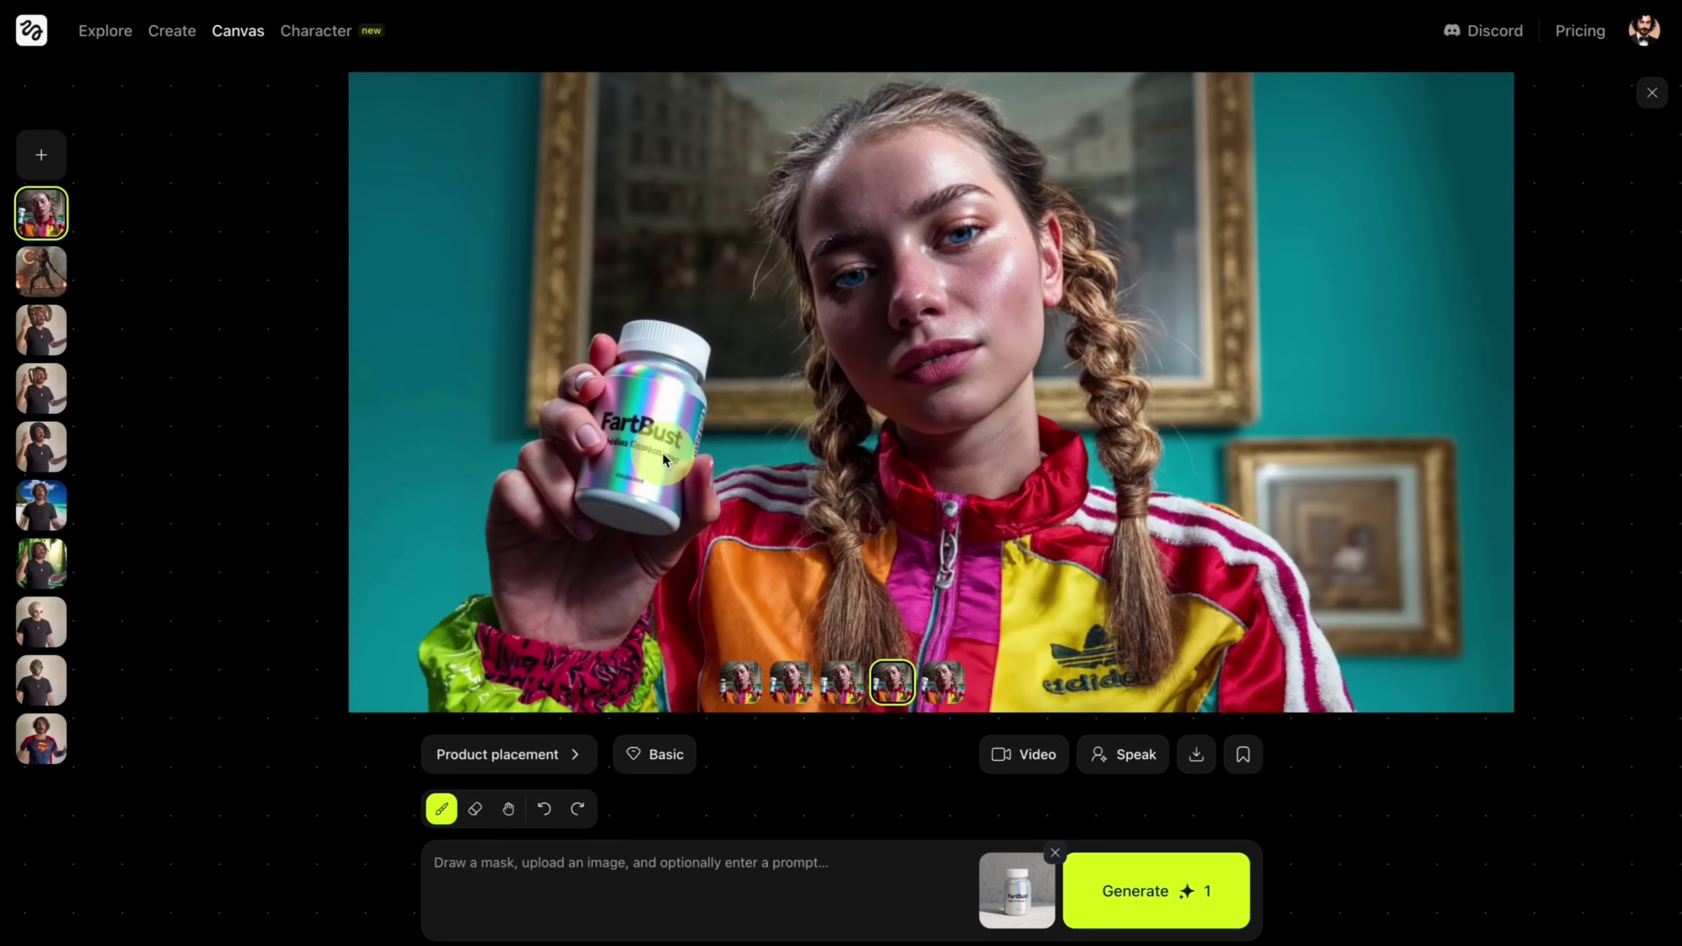
{"action": "left_click", "coordinate": [945, 686]}
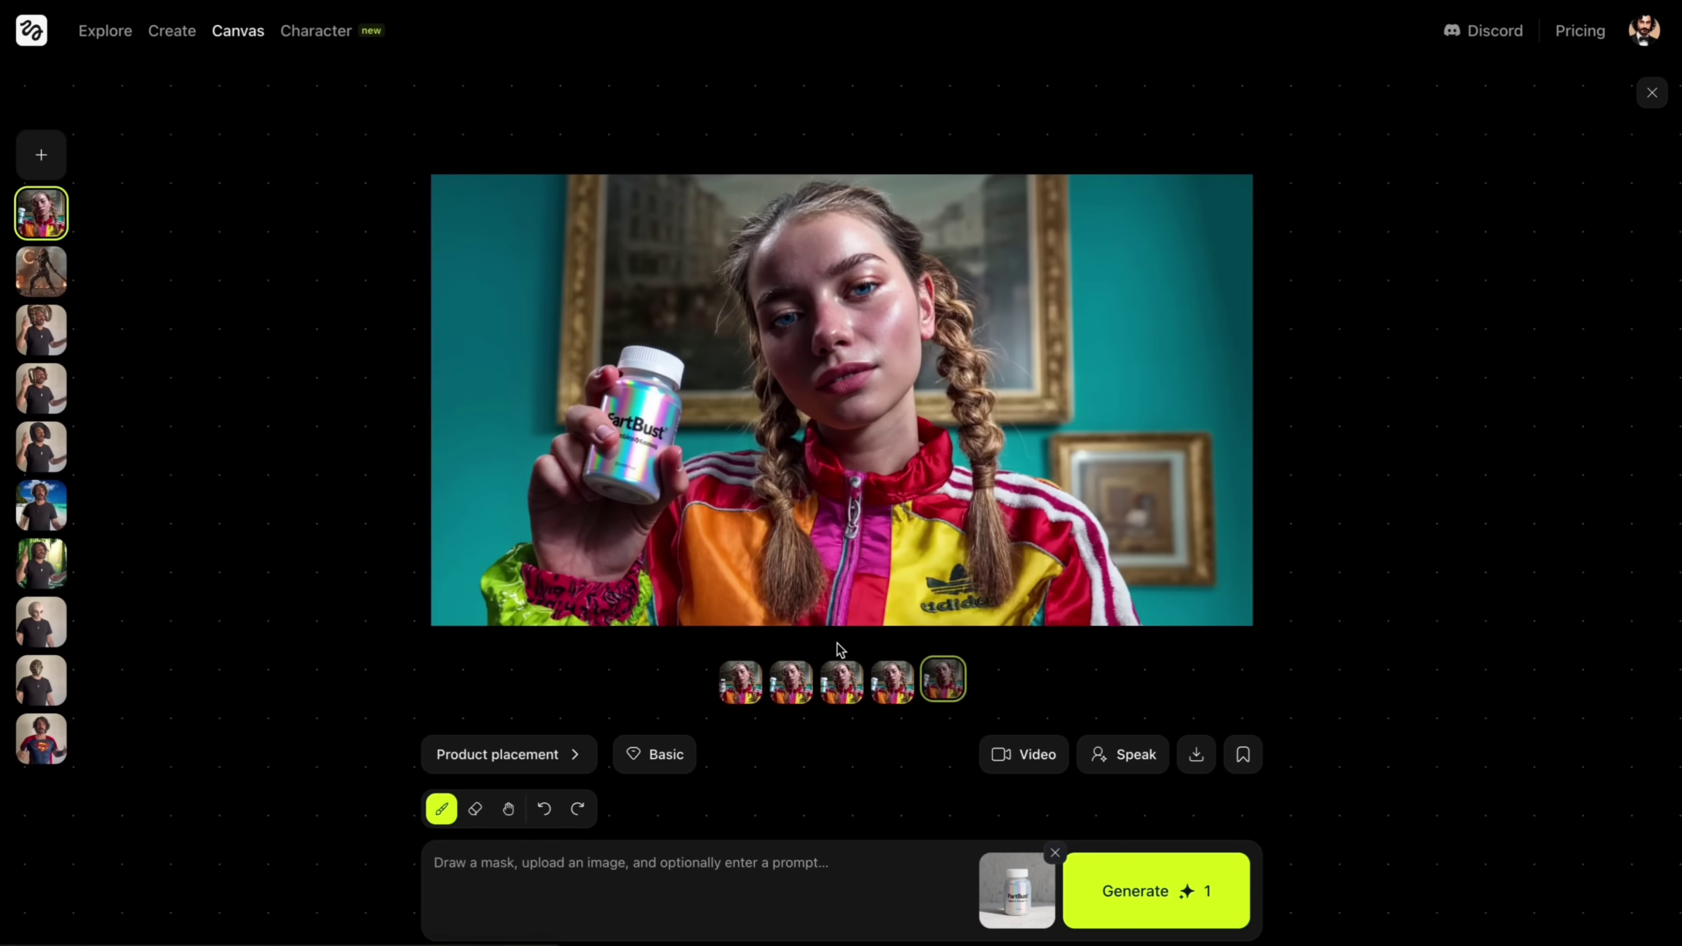
{"action": "left_click", "coordinate": [801, 670]}
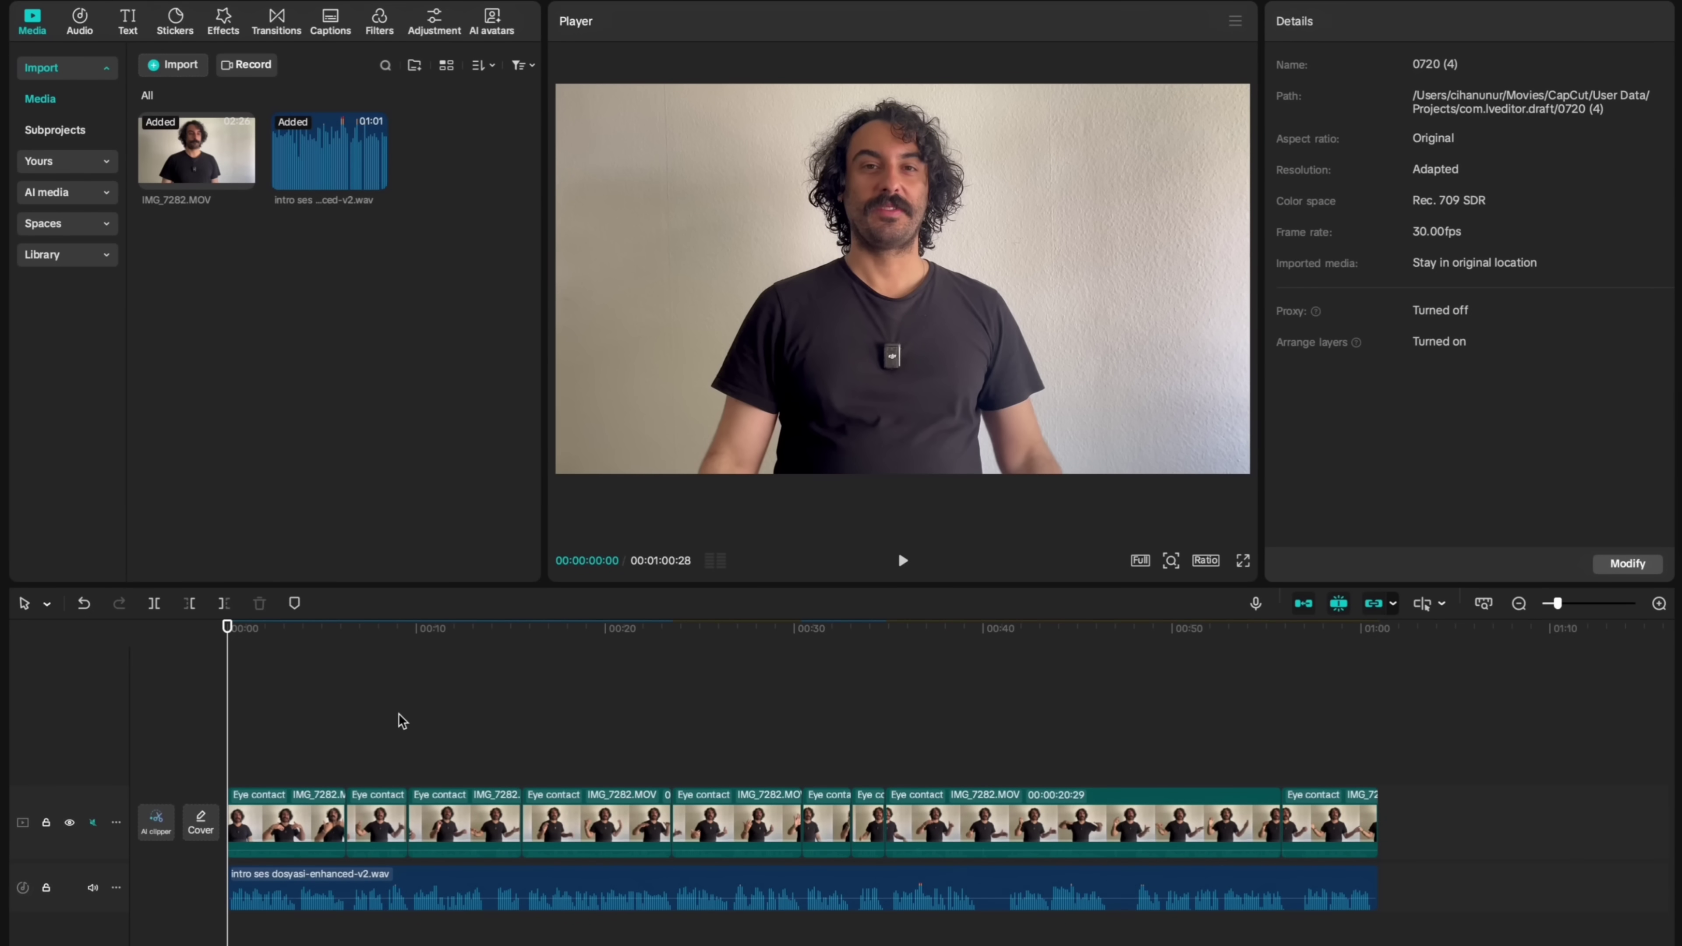
Scrub through the 0720 (4) edit and open CapCut's Export still frames settings for a 4K PNG
{"action": "left_click_drag", "start_coordinate": [232, 728], "coordinate": [409, 724]}
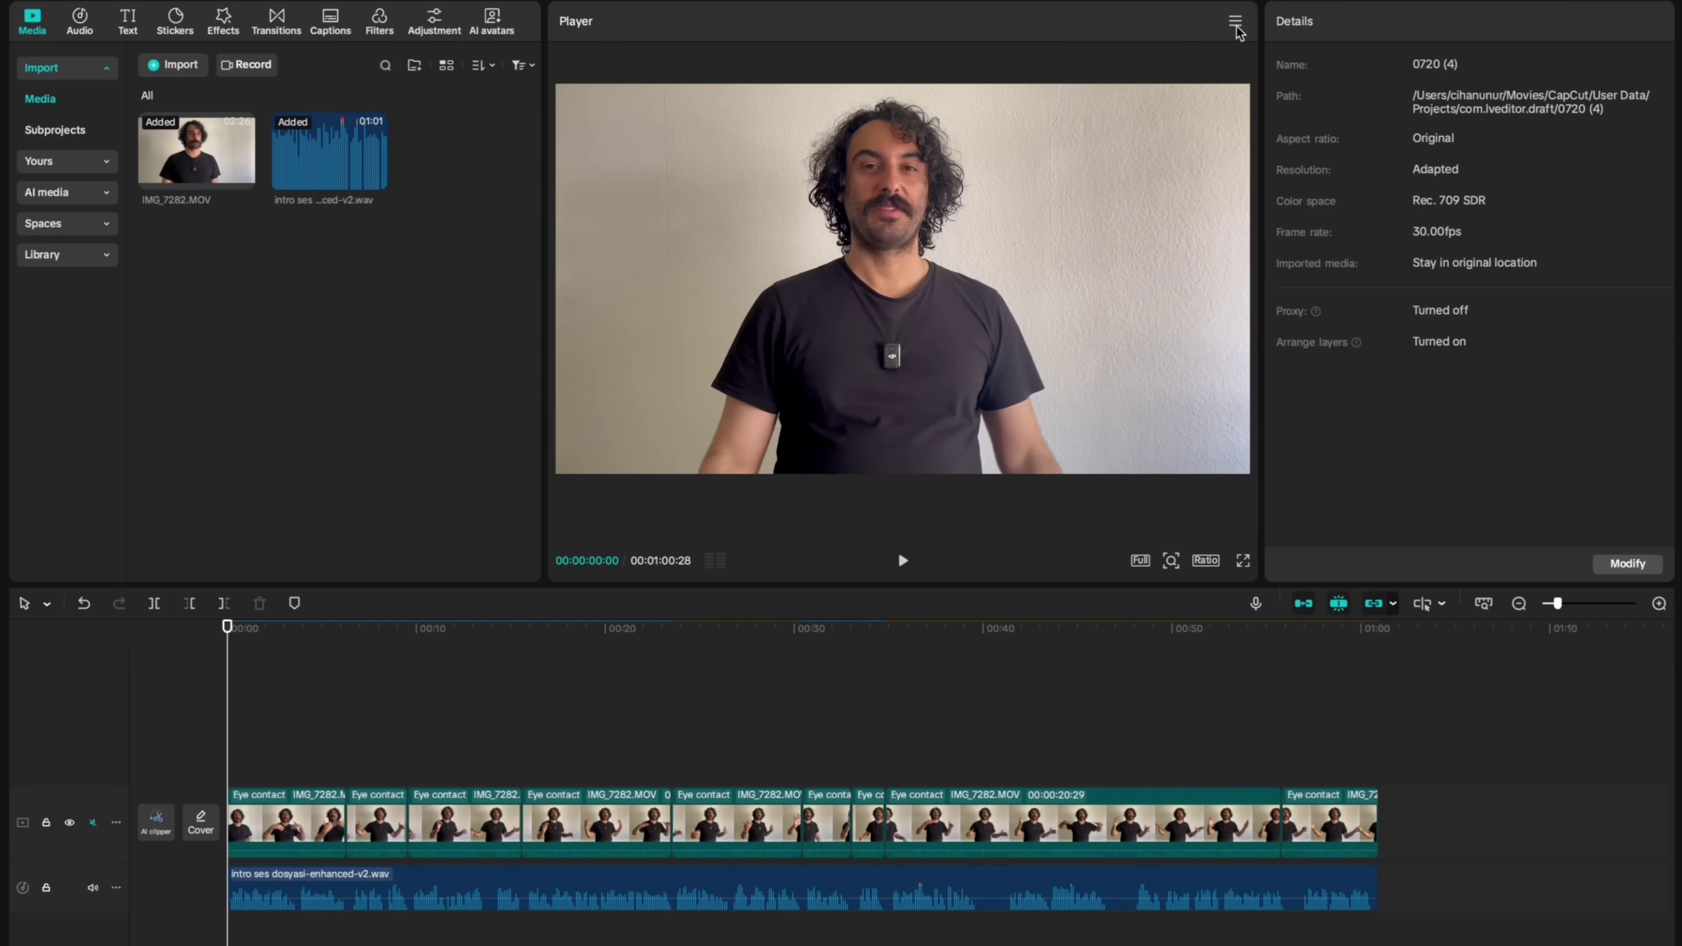
{"action": "left_click", "coordinate": [1235, 20]}
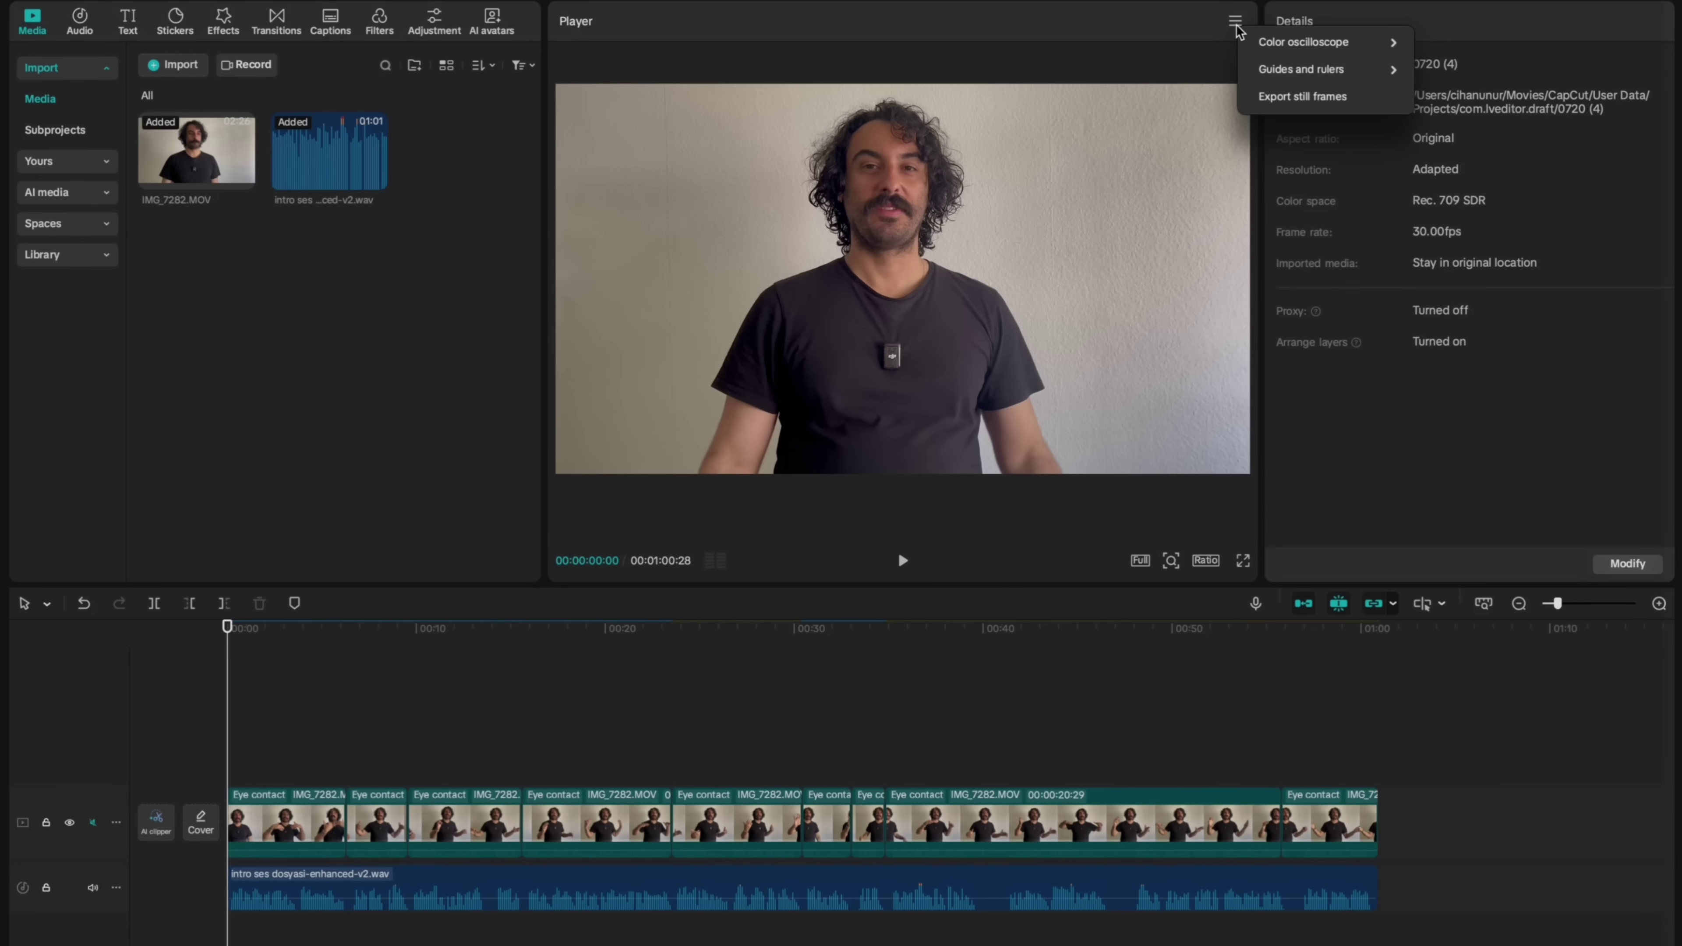
{"action": "left_click", "coordinate": [1292, 98]}
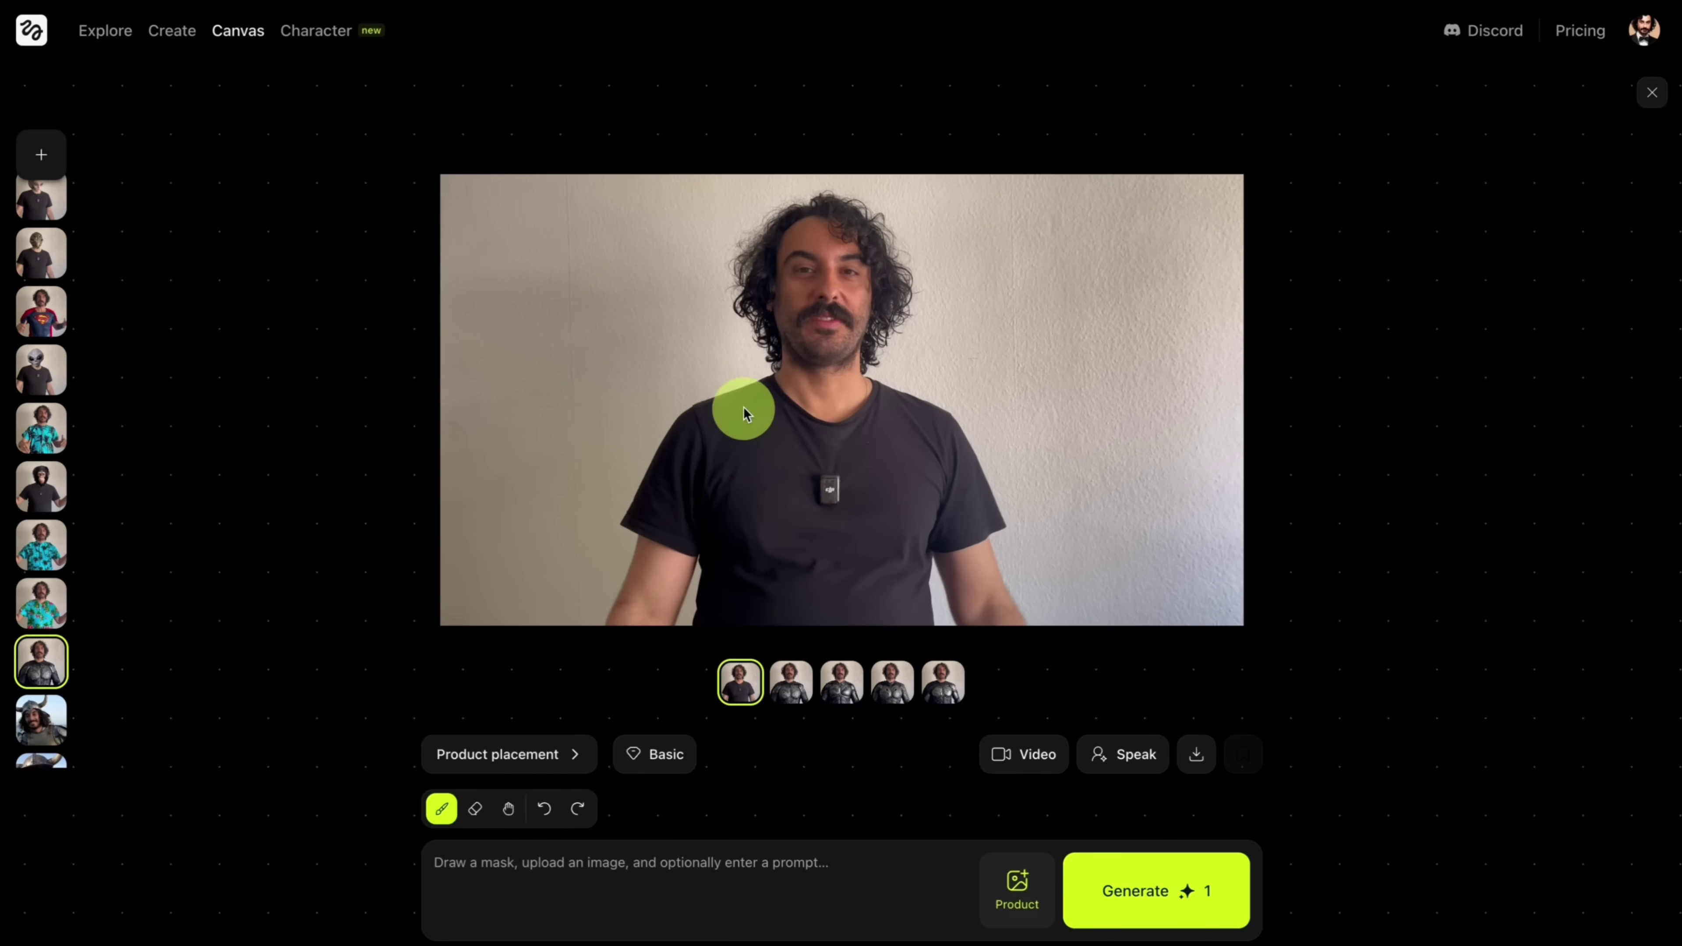
Mask the man's black T-shirt and enter the prompt 'photorealistic batman suit'
{"action": "mouse_move", "coordinate": [753, 421]}
{"action": "left_mouse_down"}
{"action": "mouse_move", "coordinate": [856, 426]}
{"action": "mouse_move", "coordinate": [888, 409]}
{"action": "mouse_move", "coordinate": [712, 404]}
{"action": "mouse_move", "coordinate": [639, 520]}
{"action": "mouse_move", "coordinate": [694, 546]}
{"action": "mouse_move", "coordinate": [699, 596]}
{"action": "mouse_move", "coordinate": [796, 619]}
{"action": "mouse_move", "coordinate": [911, 613]}
{"action": "mouse_move", "coordinate": [925, 548]}
{"action": "mouse_move", "coordinate": [965, 532]}
{"action": "mouse_move", "coordinate": [933, 441]}
{"action": "mouse_move", "coordinate": [742, 469]}
{"action": "mouse_move", "coordinate": [732, 527]}
{"action": "mouse_move", "coordinate": [735, 450]}
{"action": "mouse_move", "coordinate": [899, 502]}
{"action": "mouse_move", "coordinate": [890, 459]}
{"action": "left_mouse_up"}
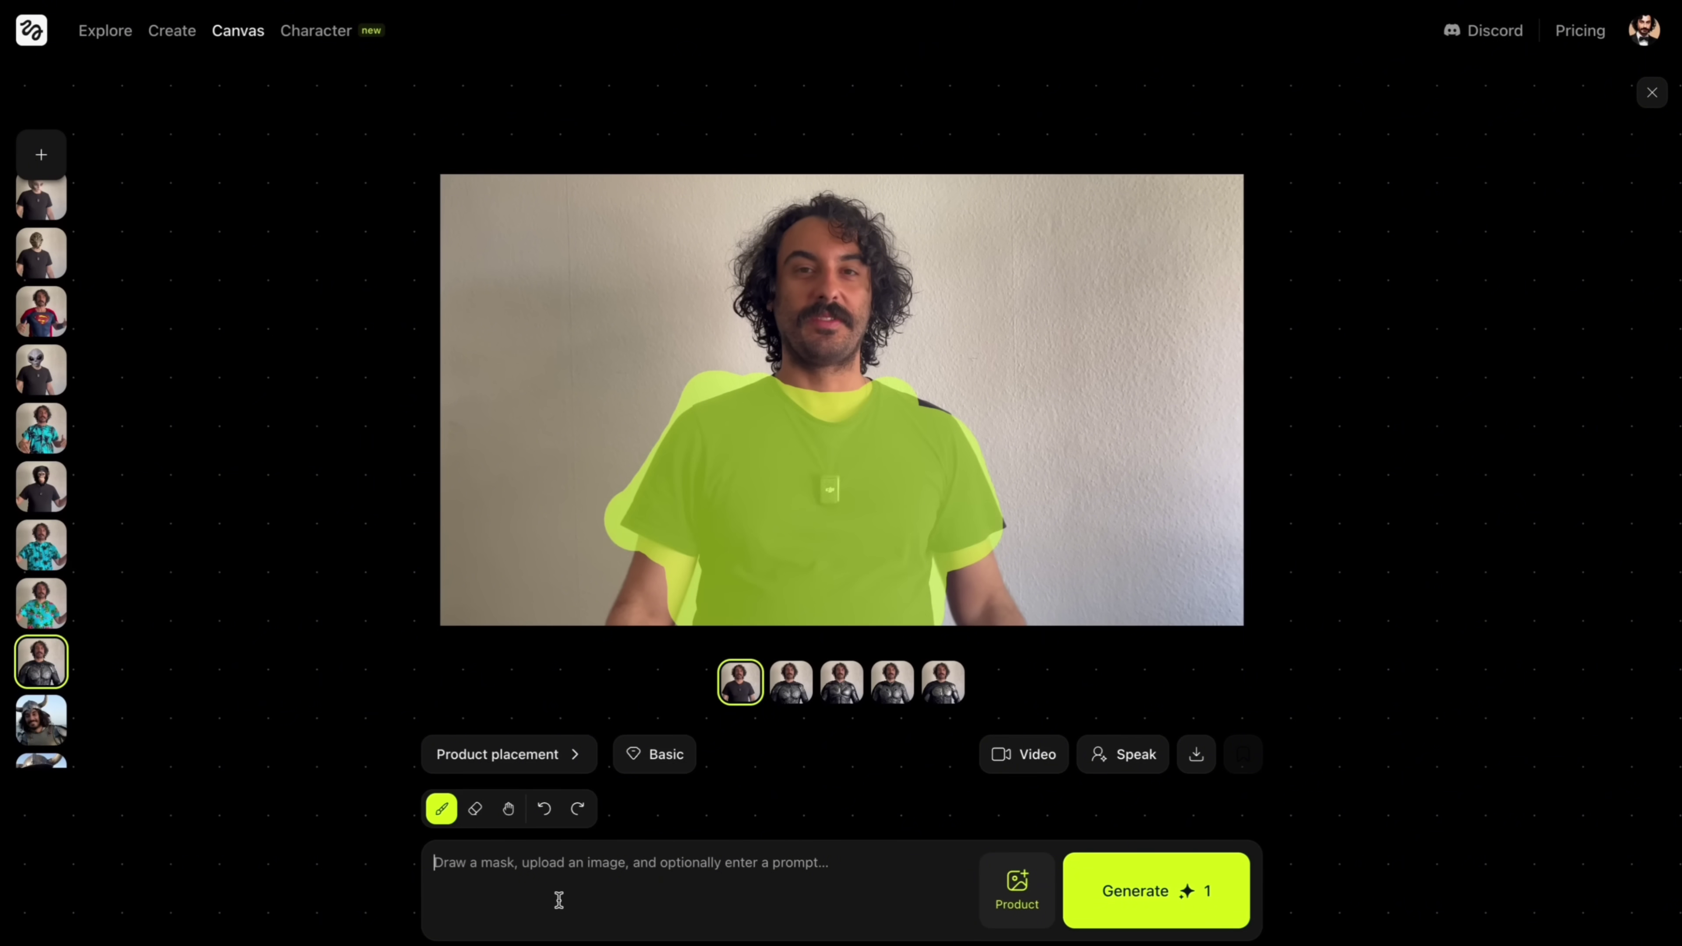
{"action": "type", "text": "photorealistic batman suit"}
Generate the Batman suit outfit swap and view its third variant
{"action": "left_click", "coordinate": [1123, 894]}
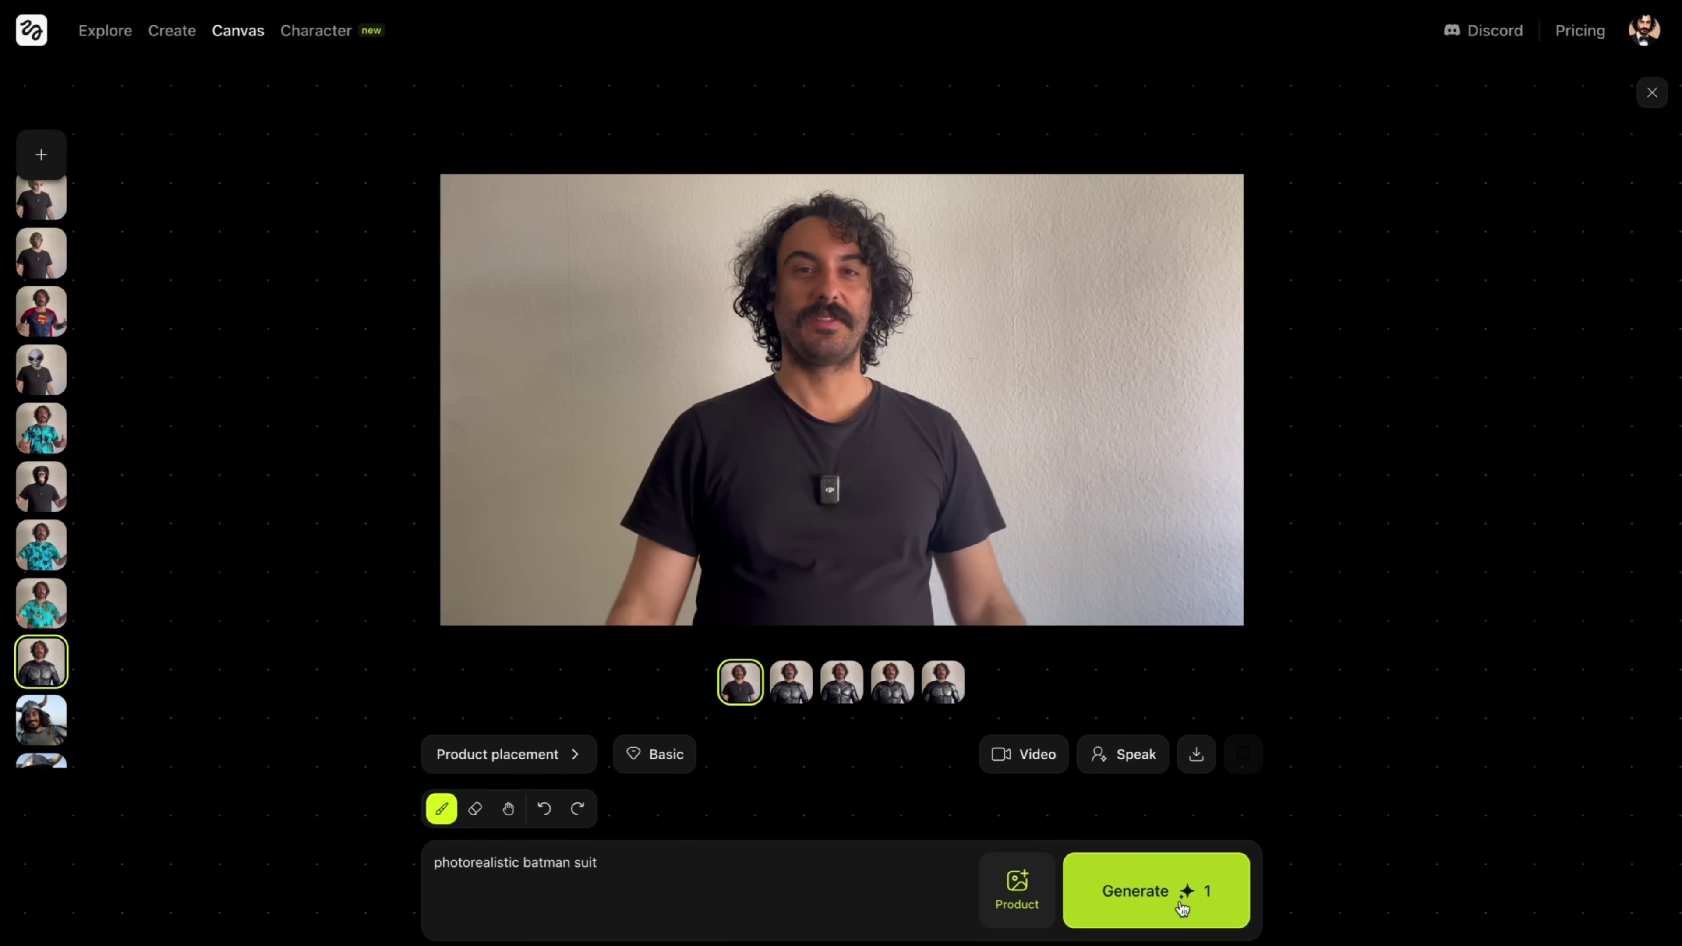
{"action": "left_click", "coordinate": [841, 681]}
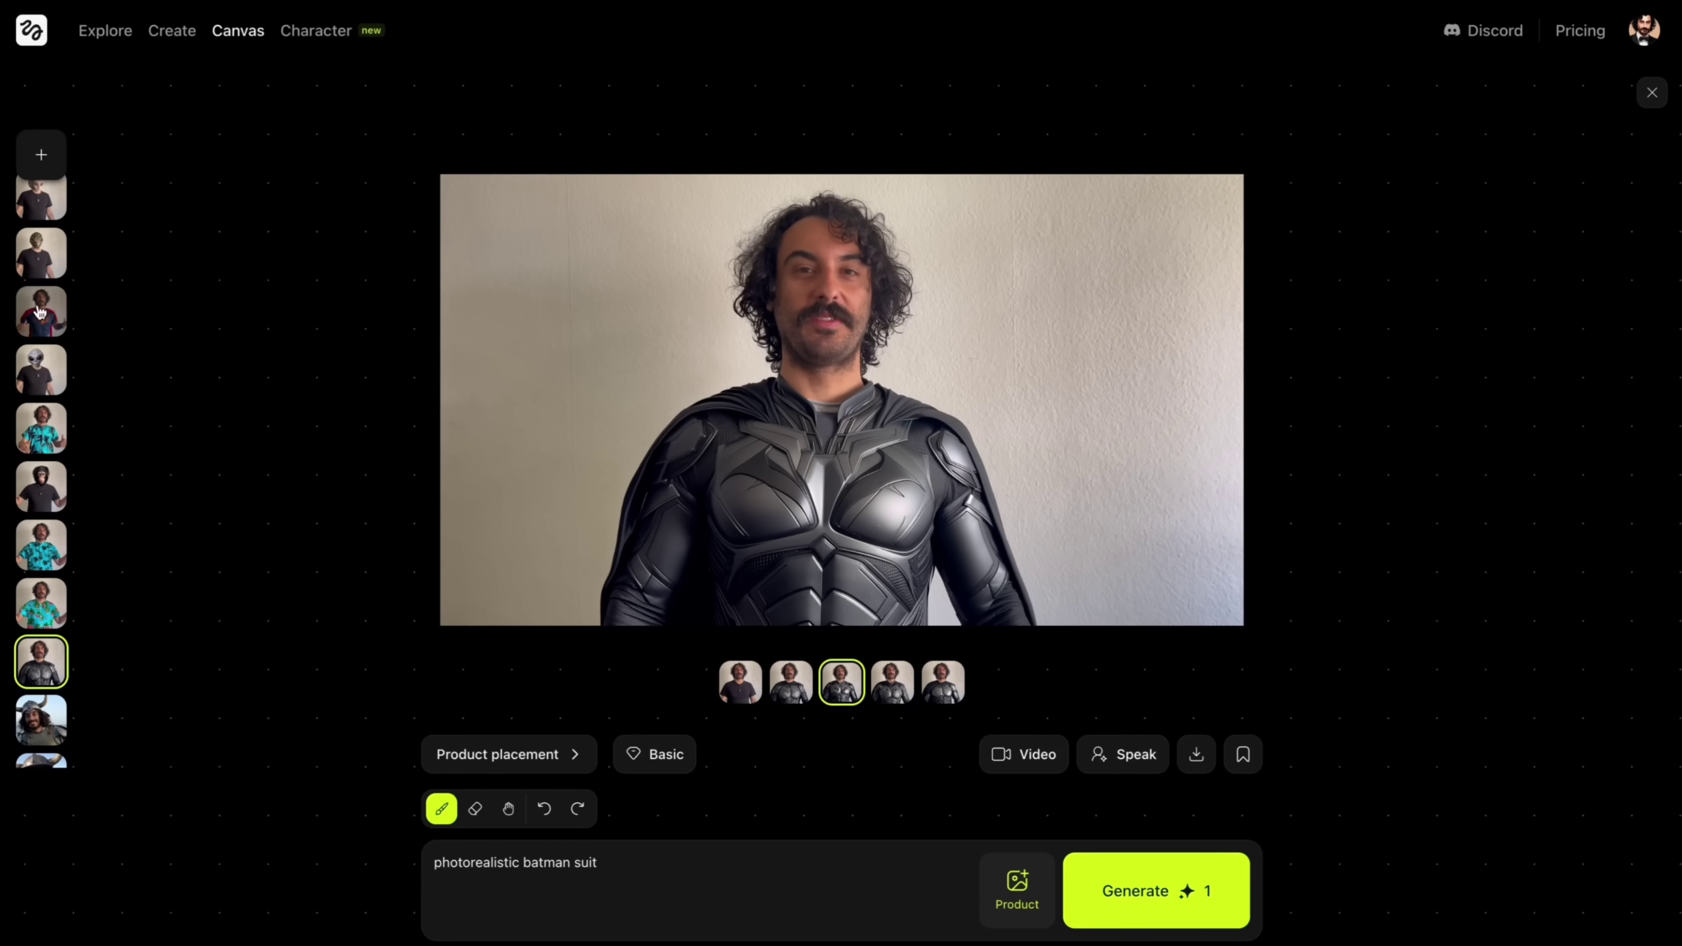
Review the chimp-mask, palm-shirt and Superman-suit swap results, zooming into the Superman image
{"action": "scroll", "coordinate": [37, 316], "scroll_direction": "down", "scroll_amount": 2}
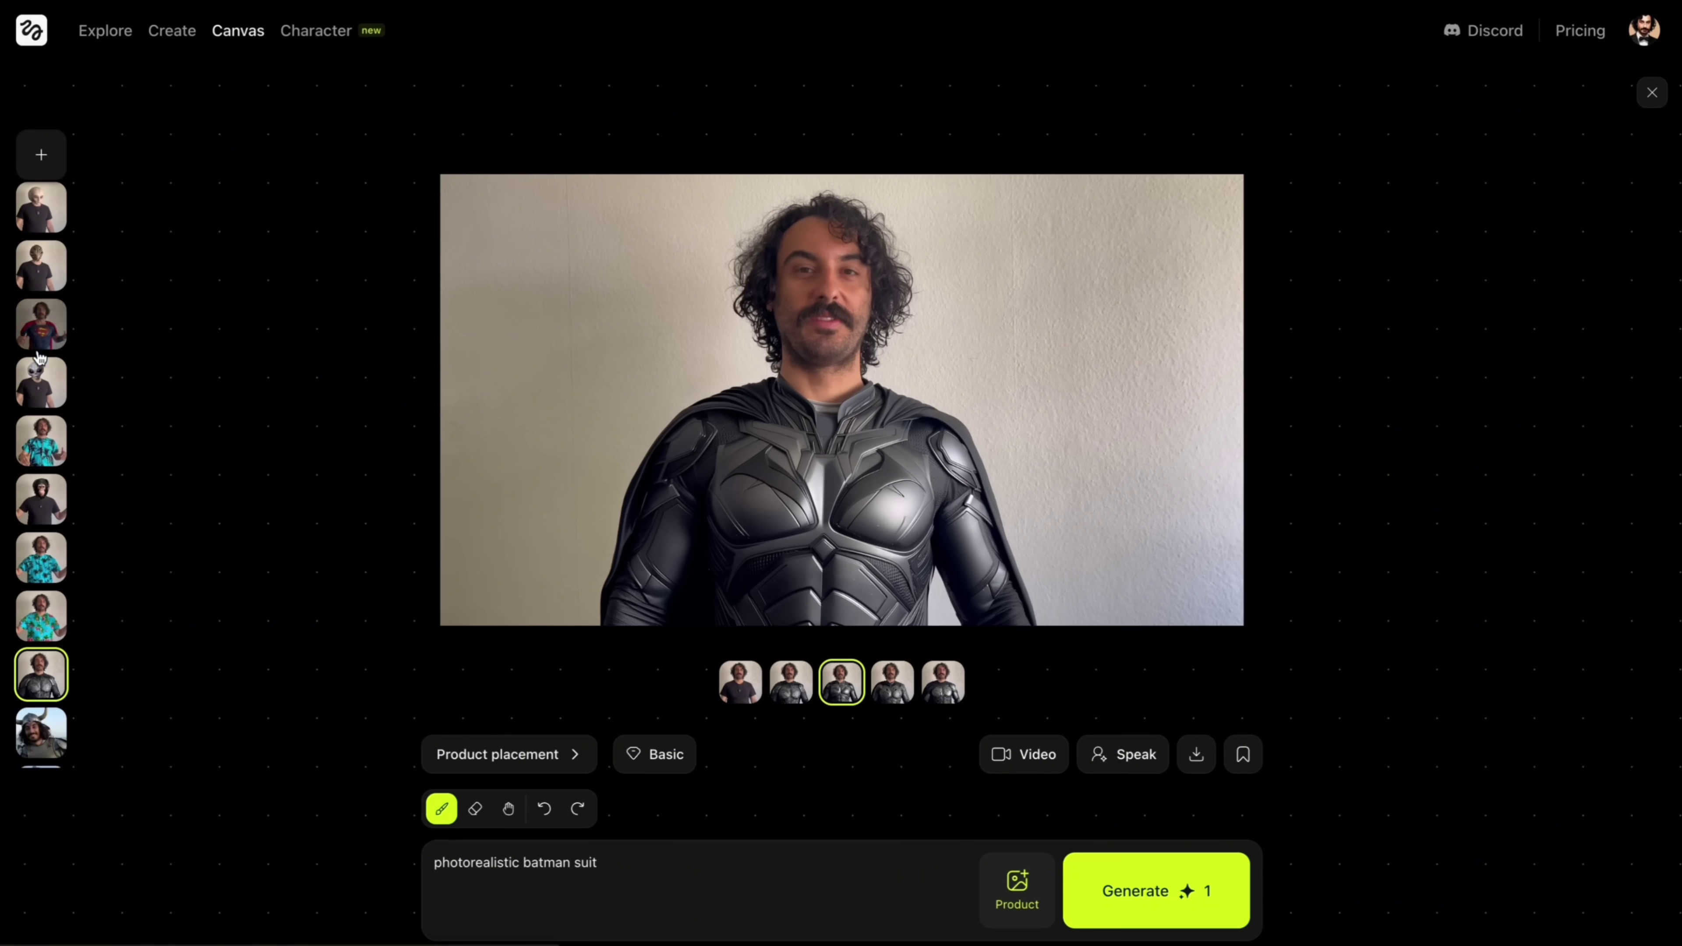
{"action": "left_click", "coordinate": [40, 520]}
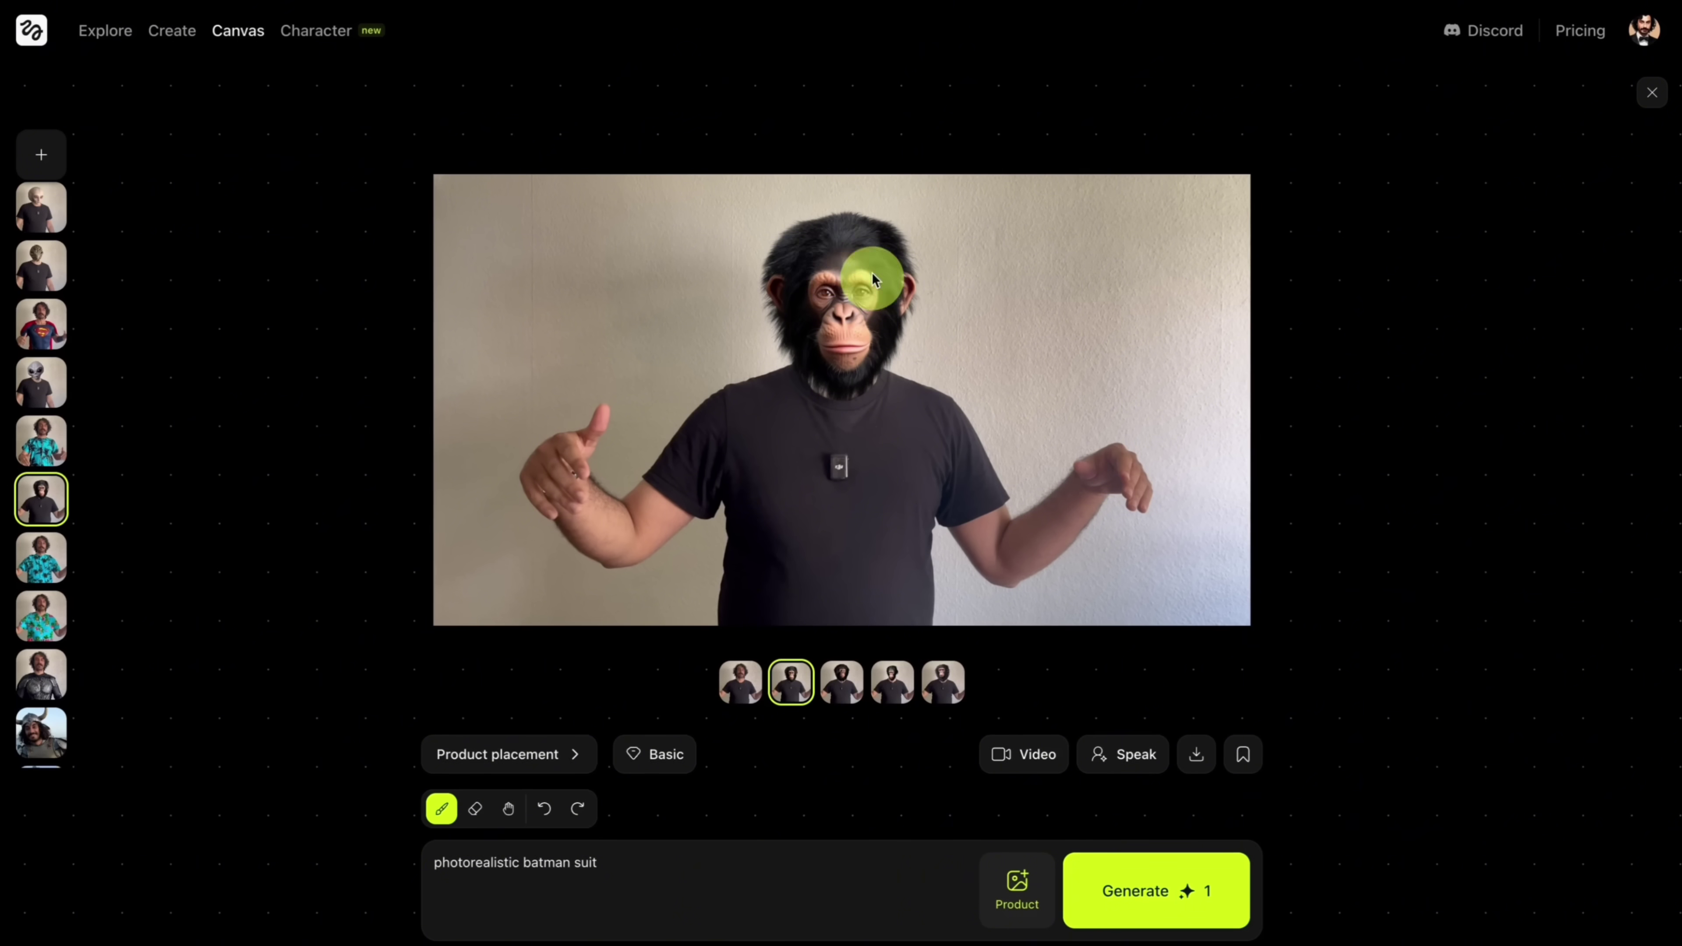
{"action": "left_click", "coordinate": [53, 437]}
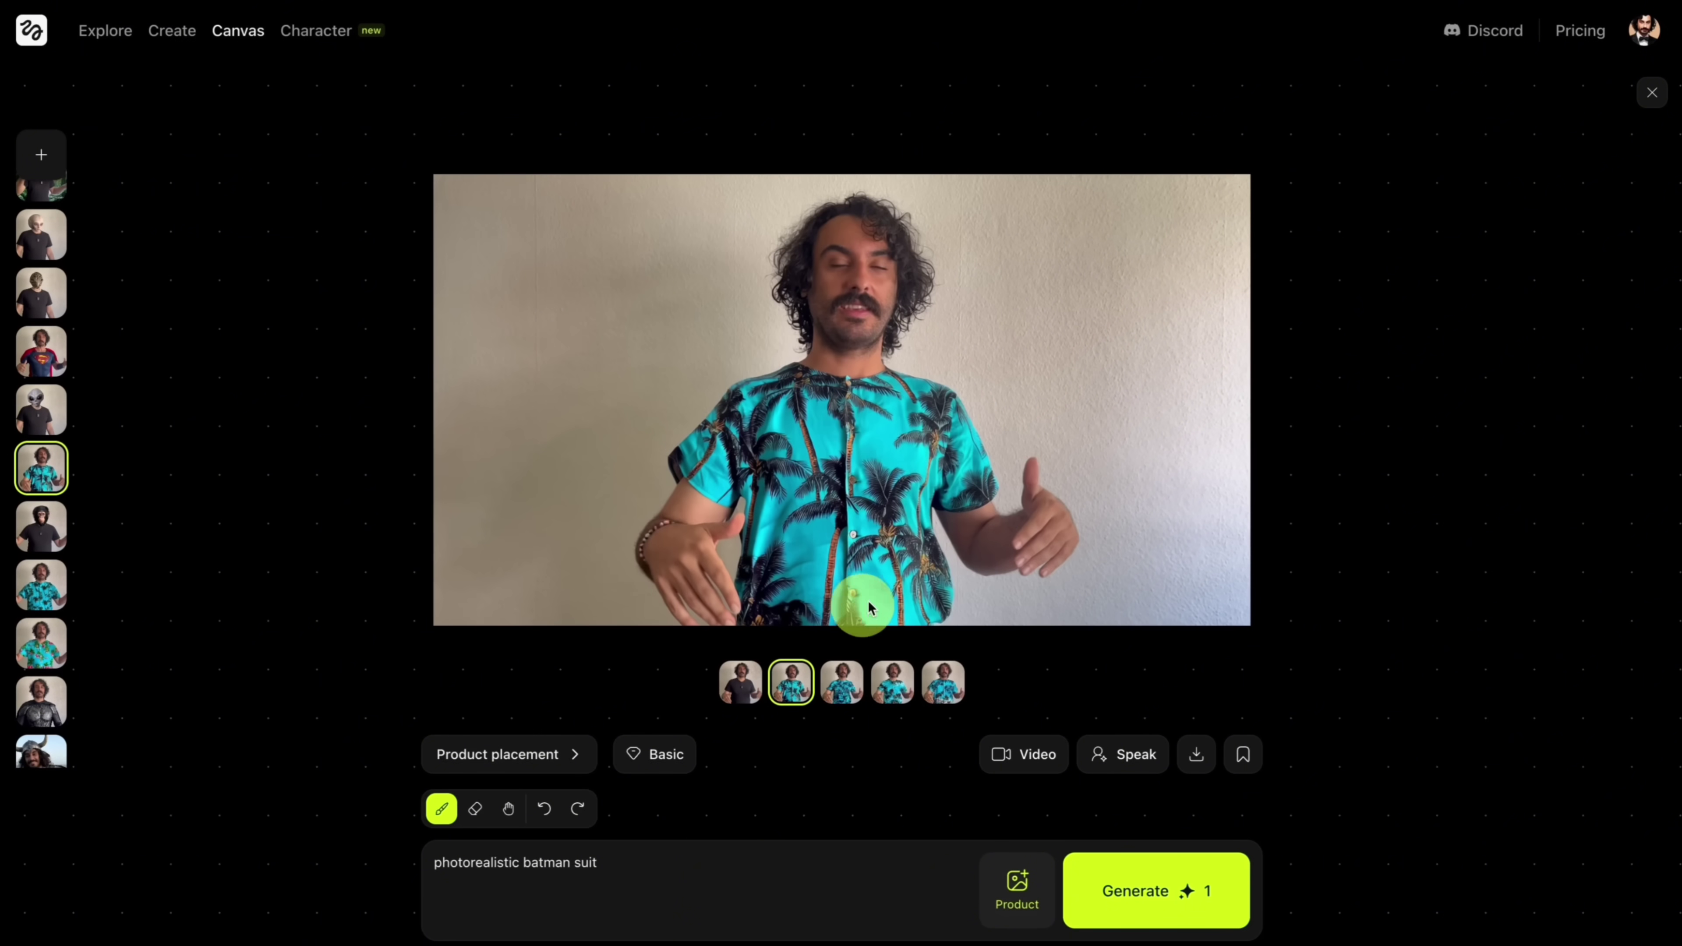
{"action": "left_click", "coordinate": [41, 351]}
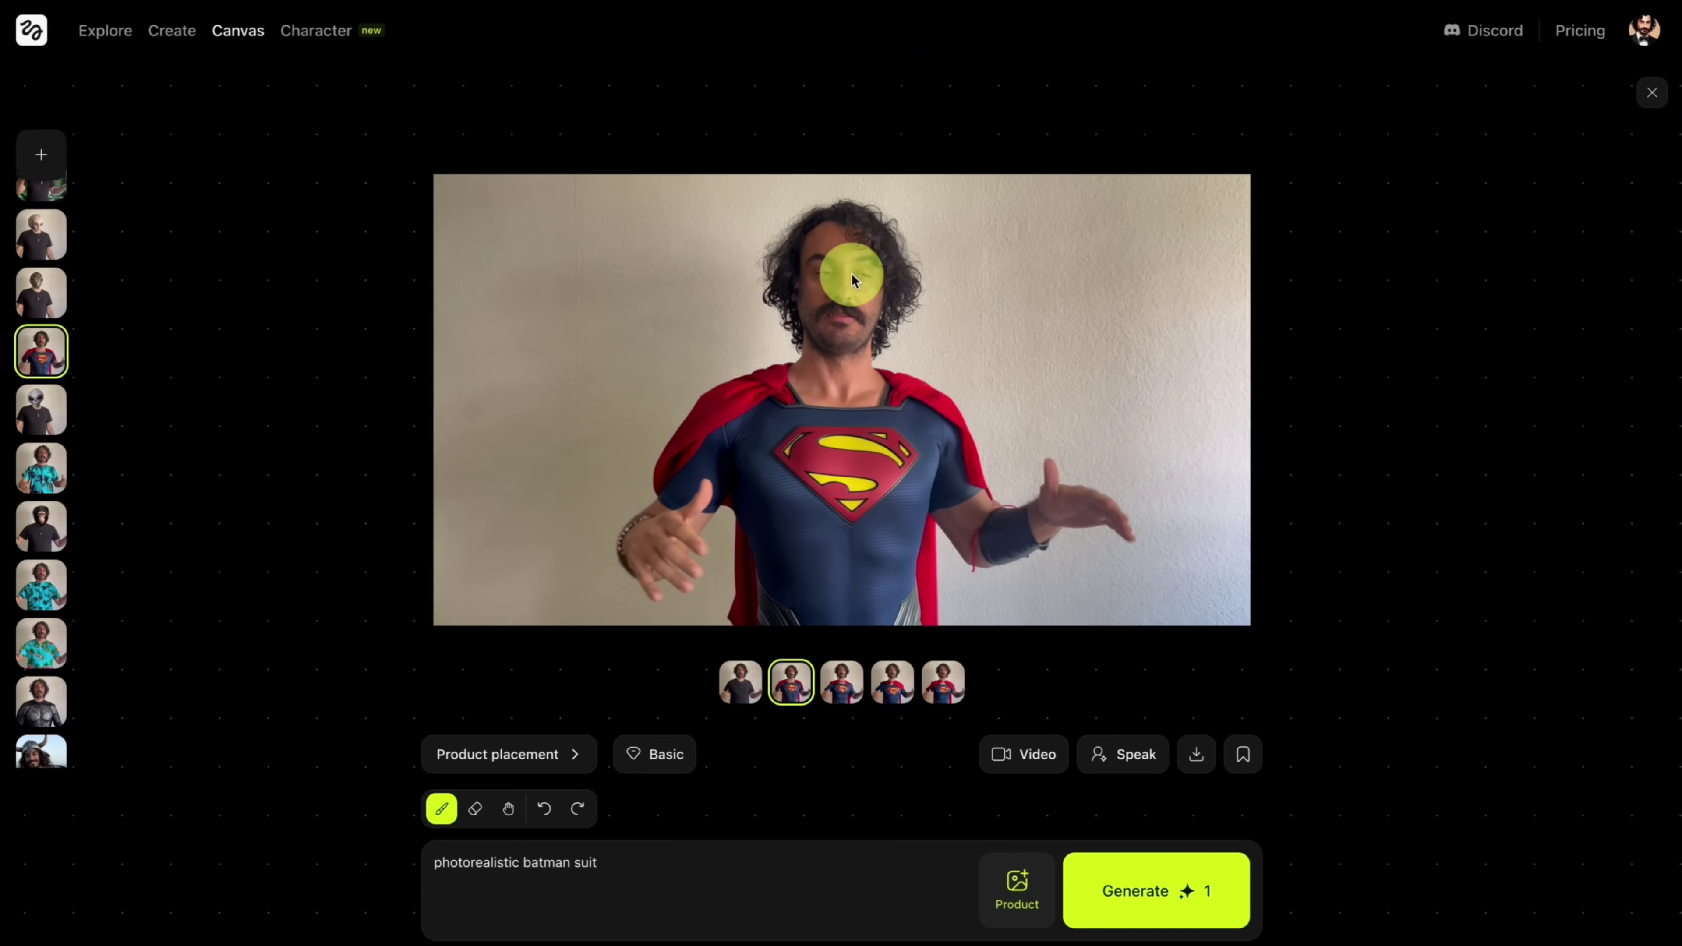
{"action": "scroll", "coordinate": [851, 274], "scroll_direction": "up", "scroll_amount": 5}
{"action": "scroll", "coordinate": [851, 274], "scroll_direction": "down", "scroll_amount": 4}
{"action": "scroll", "coordinate": [851, 274], "scroll_direction": "up", "scroll_amount": 4}
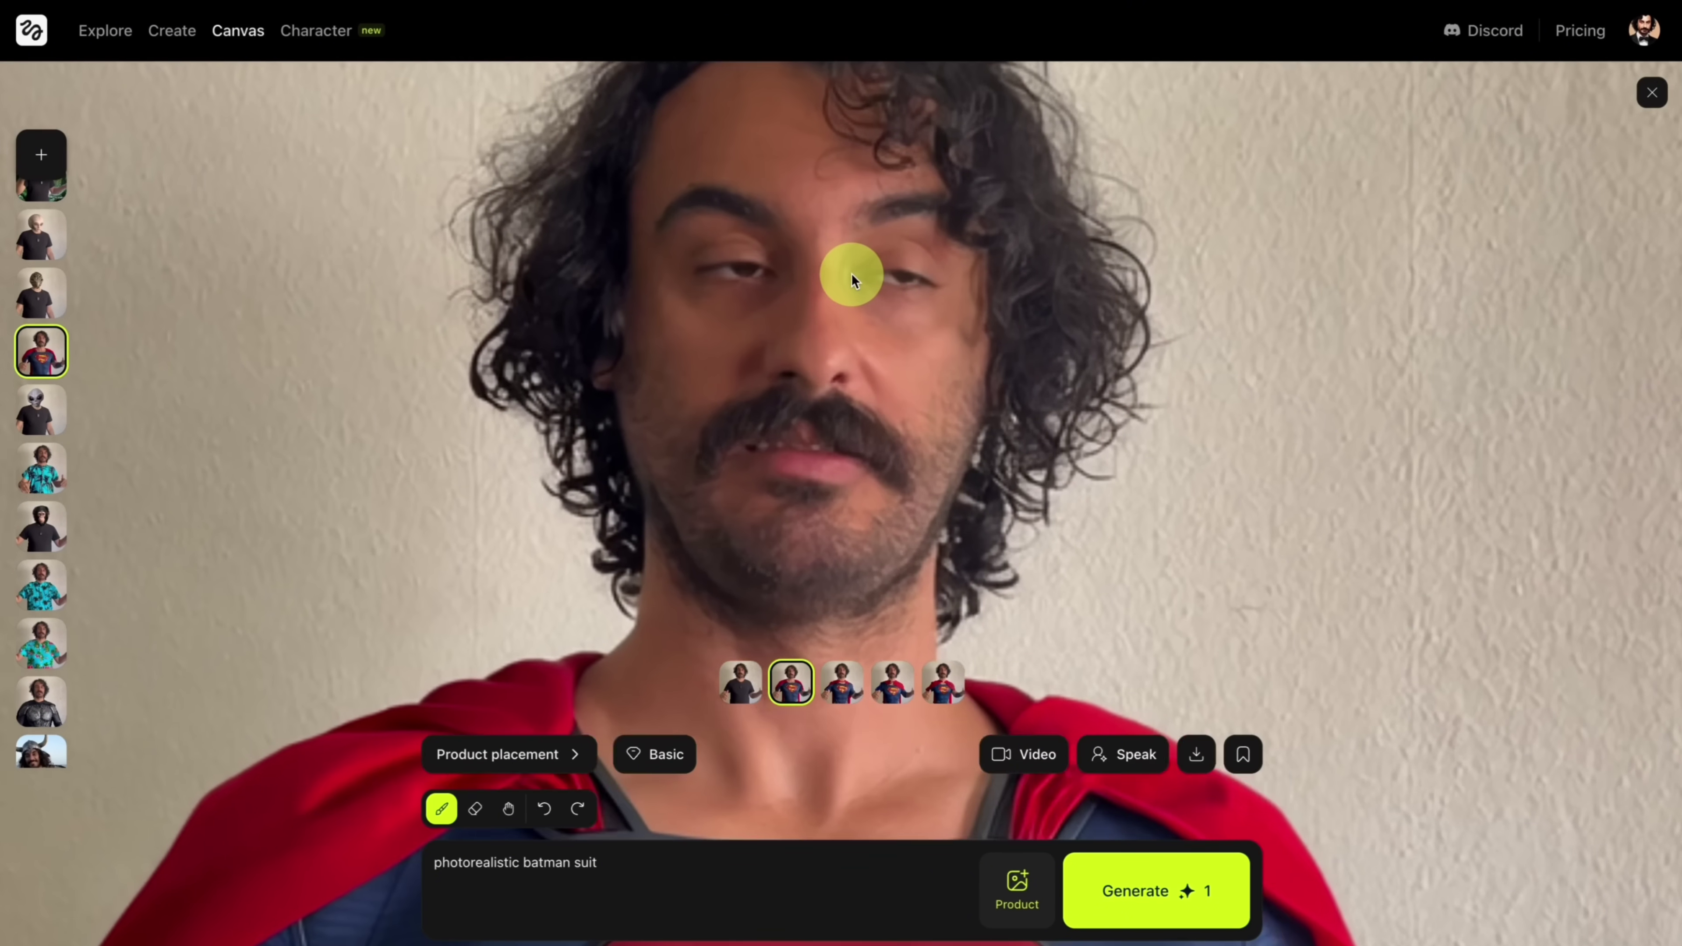
{"action": "scroll", "coordinate": [852, 274], "scroll_direction": "down", "scroll_amount": 4}
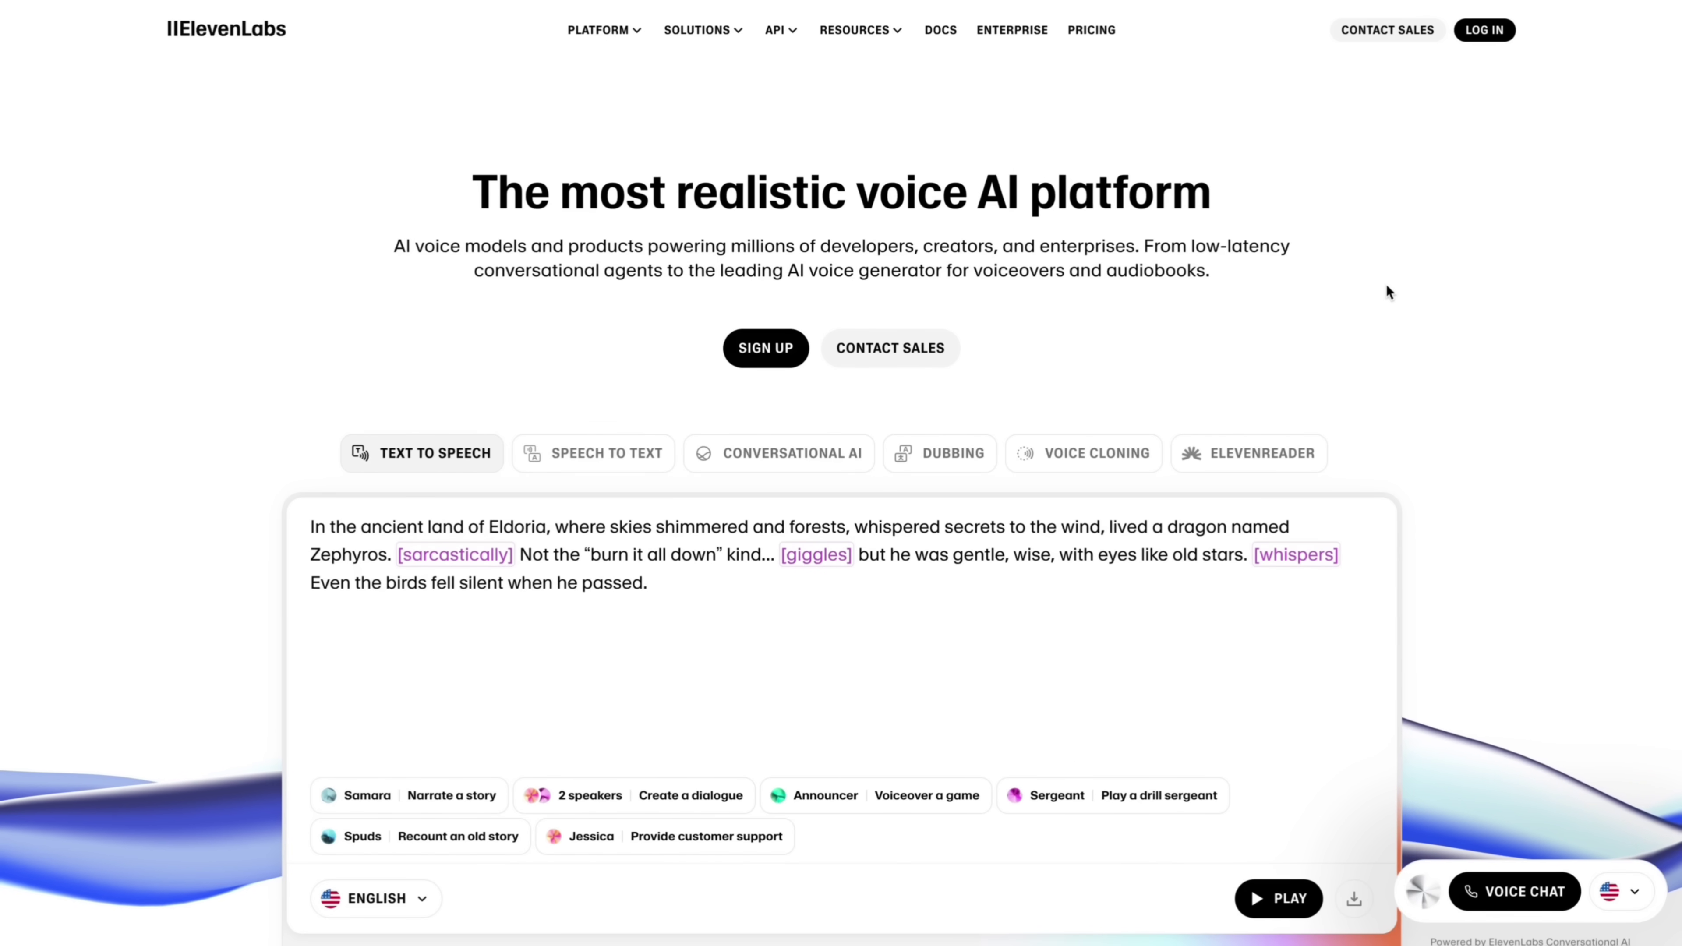
Log in to ElevenLabs and go to the Voice Changer under Playground
{"action": "left_click", "coordinate": [1484, 30]}
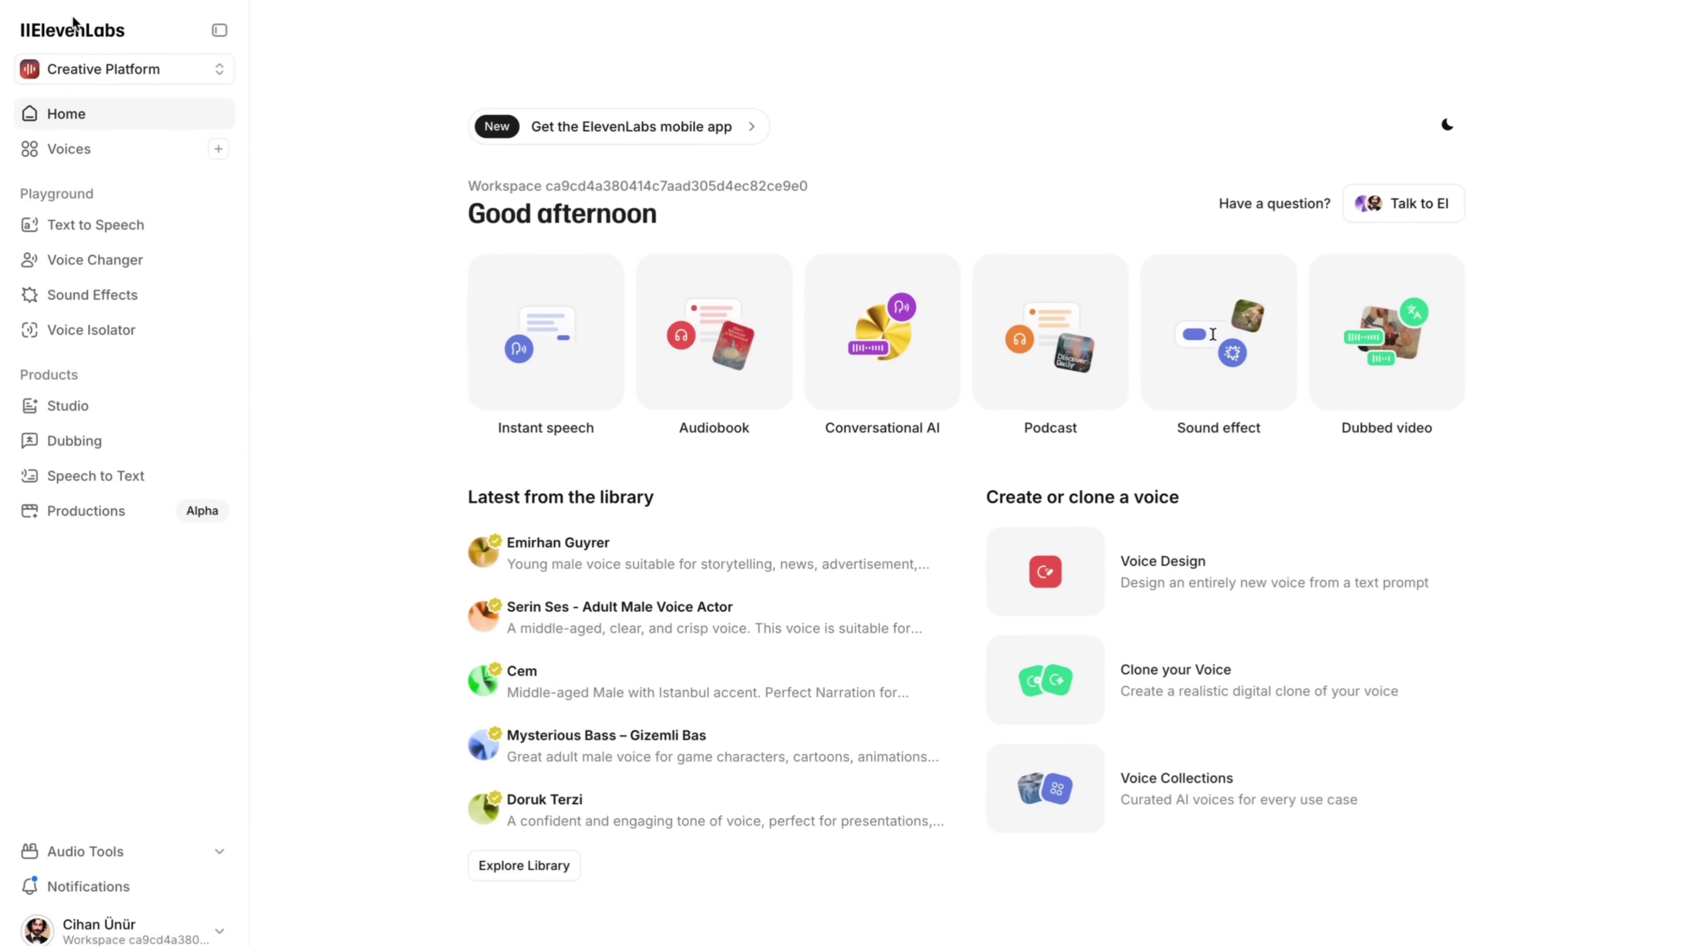
{"action": "left_click", "coordinate": [140, 264]}
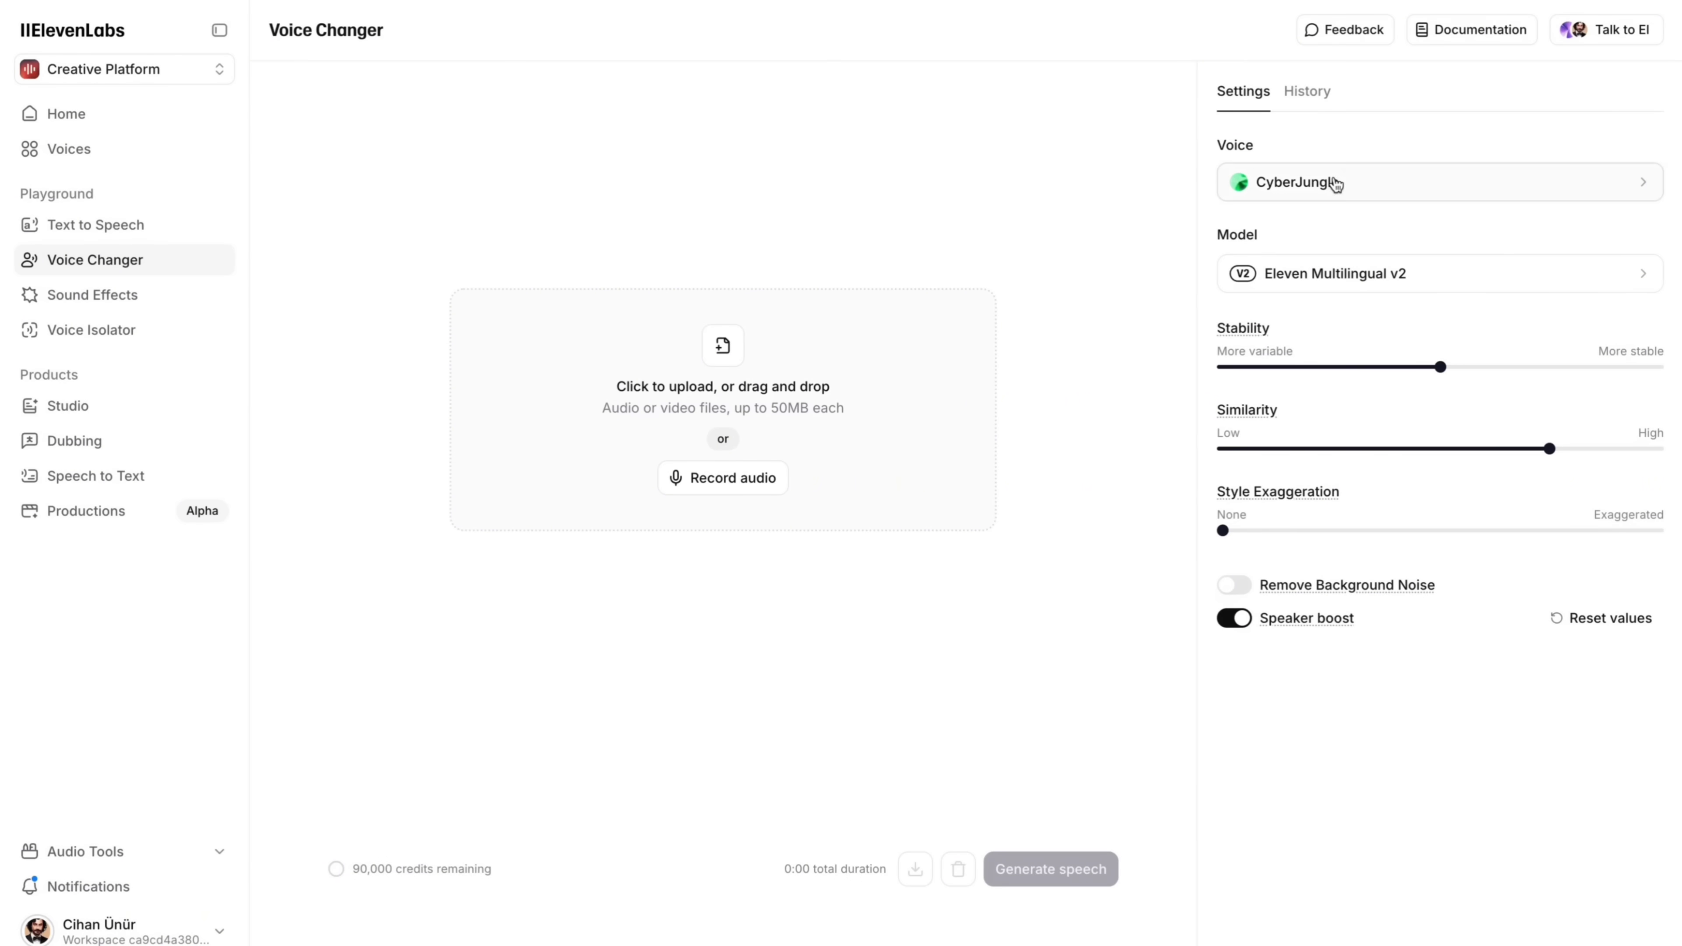
Pick Adeline from Recently used as the Voice Changer's voice, replacing CyberJungle
{"action": "left_click", "coordinate": [1311, 189]}
{"action": "left_click", "coordinate": [1393, 426]}
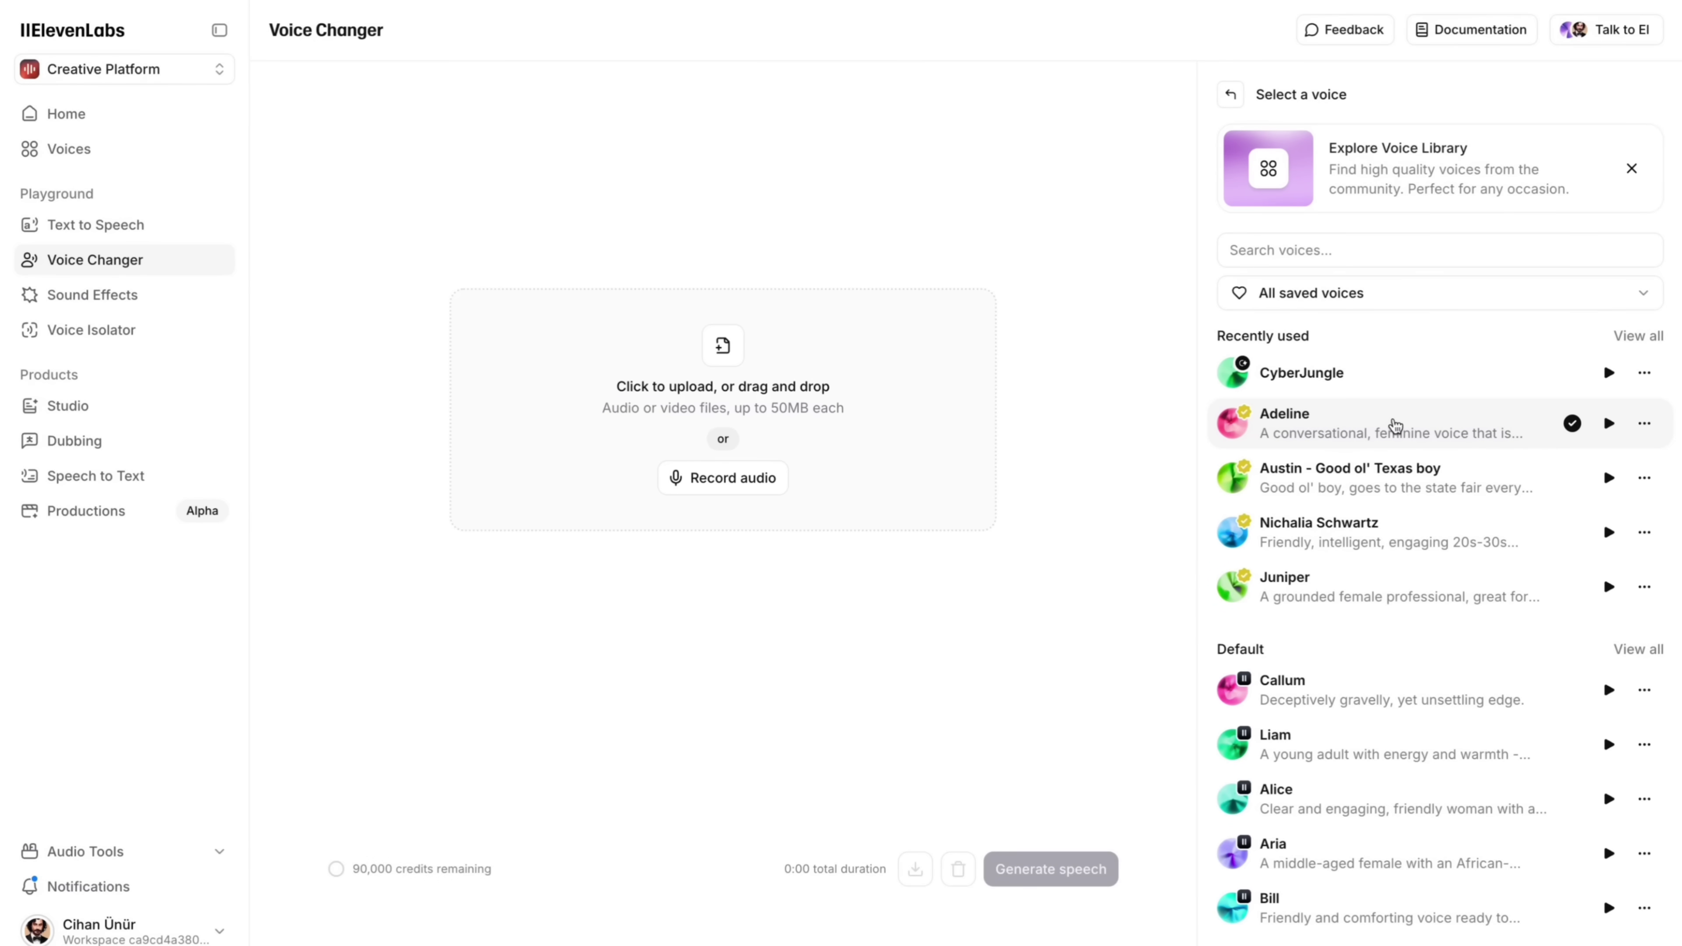
{"action": "left_click", "coordinate": [1394, 426]}
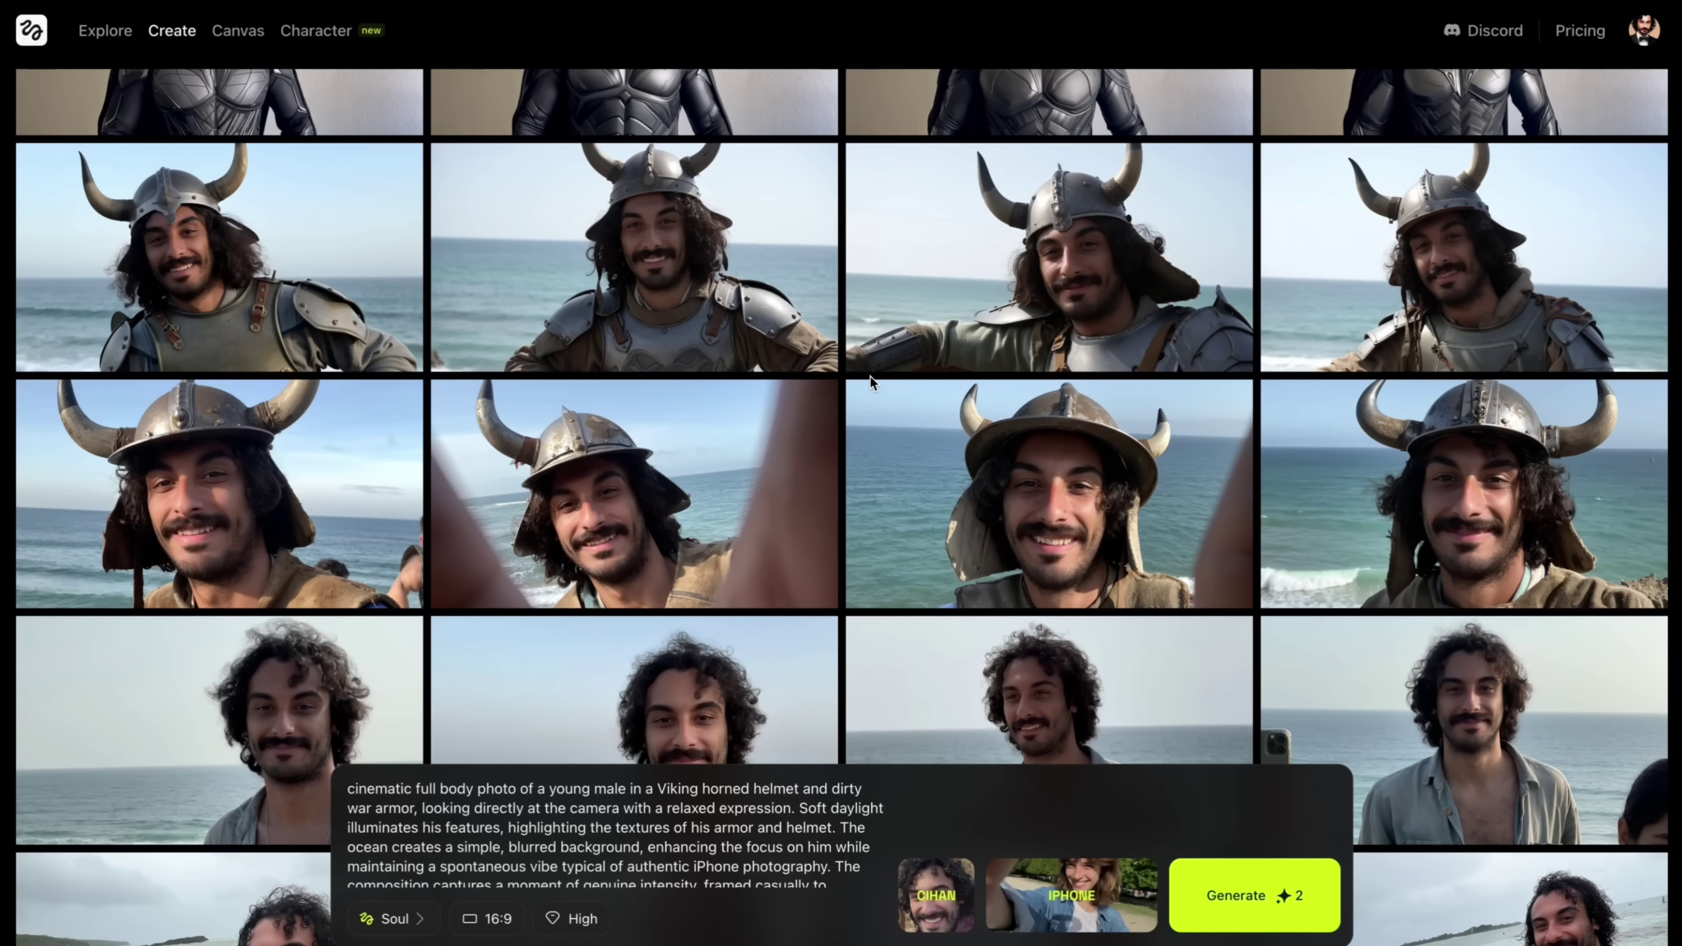
{"action": "mouse_move", "coordinate": [622, 253]}
{"action": "mouse_move", "coordinate": [1008, 654]}
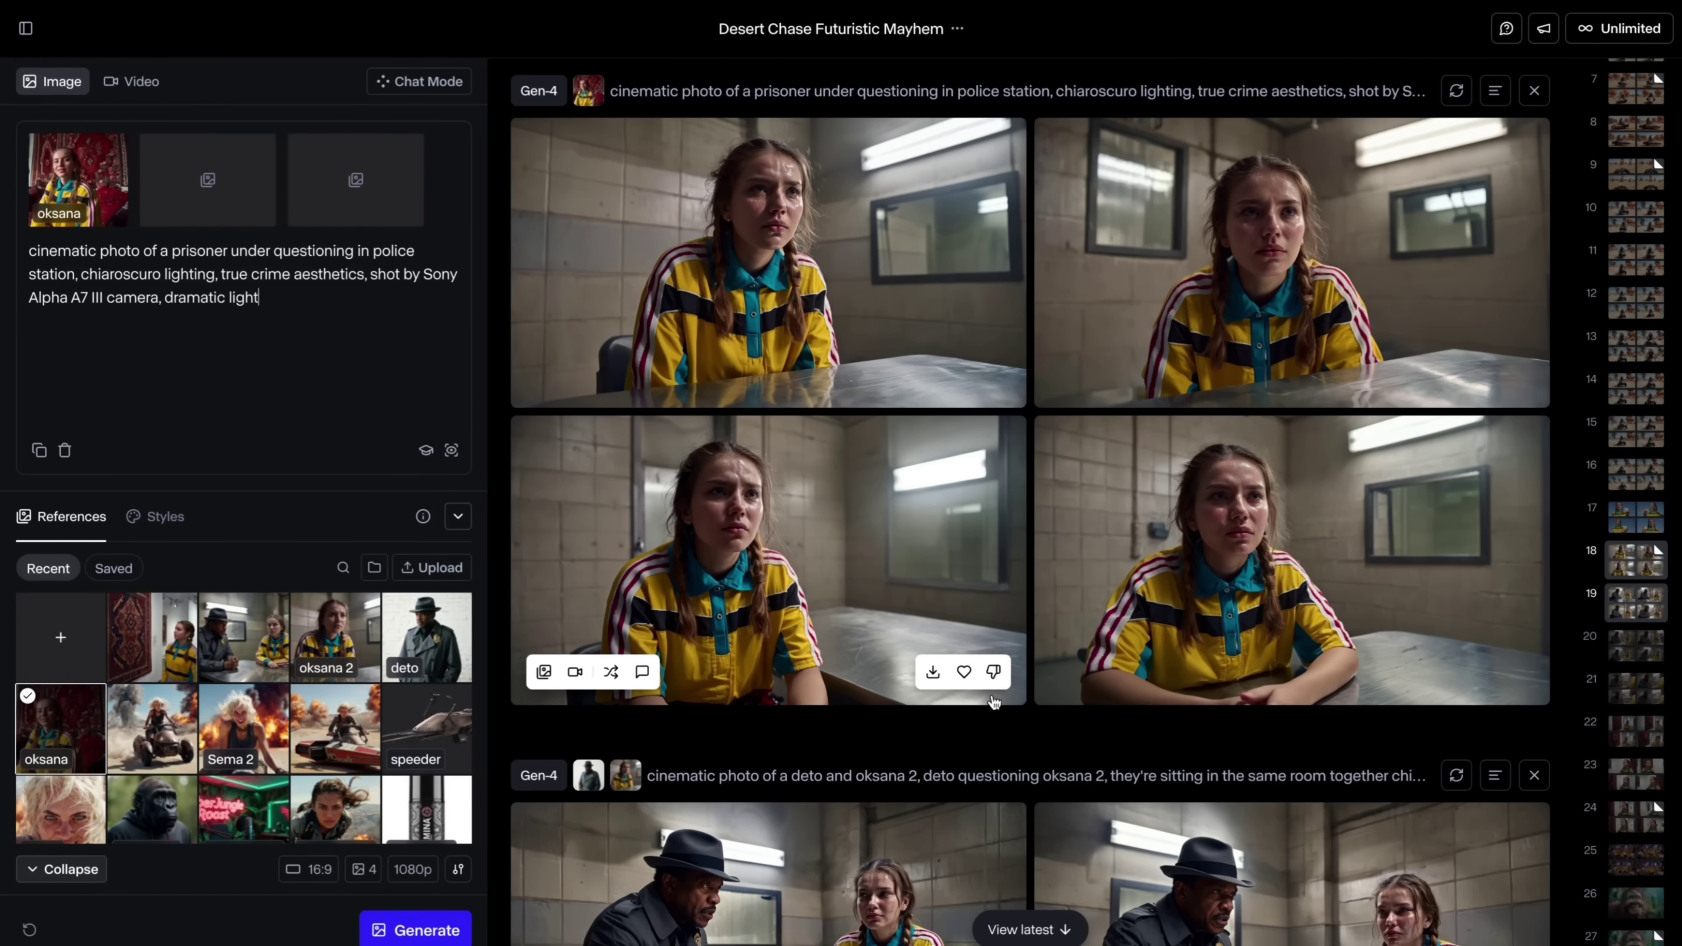
{"action": "left_click", "coordinate": [295, 289]}
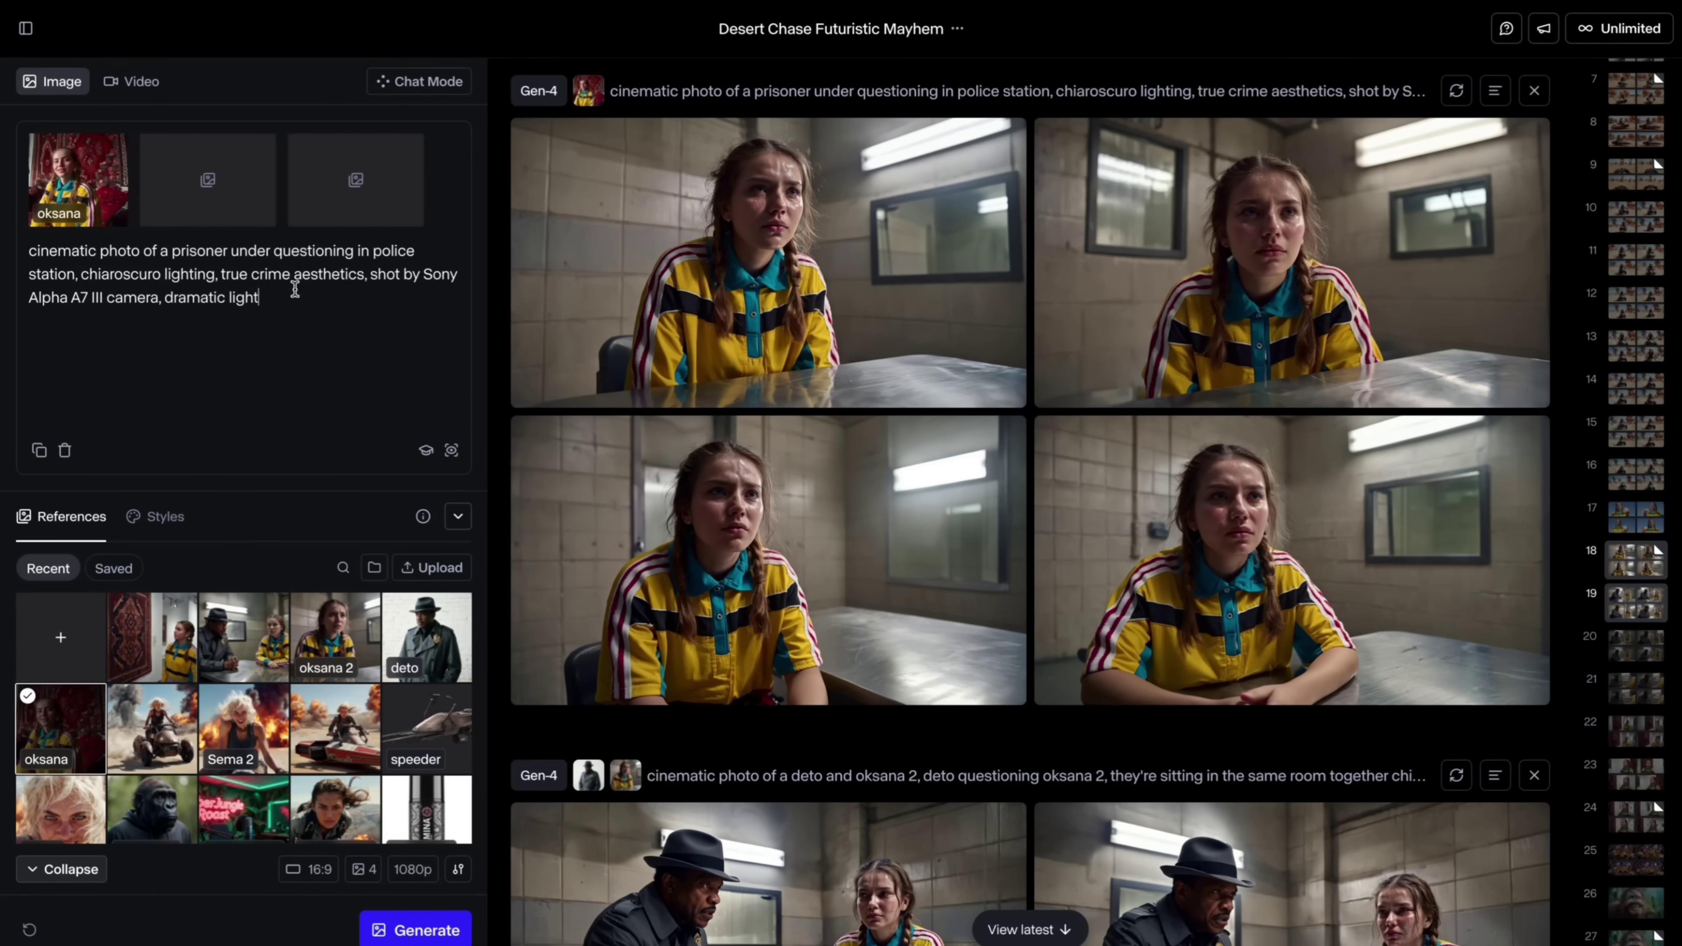
{"action": "left_click", "coordinate": [73, 188]}
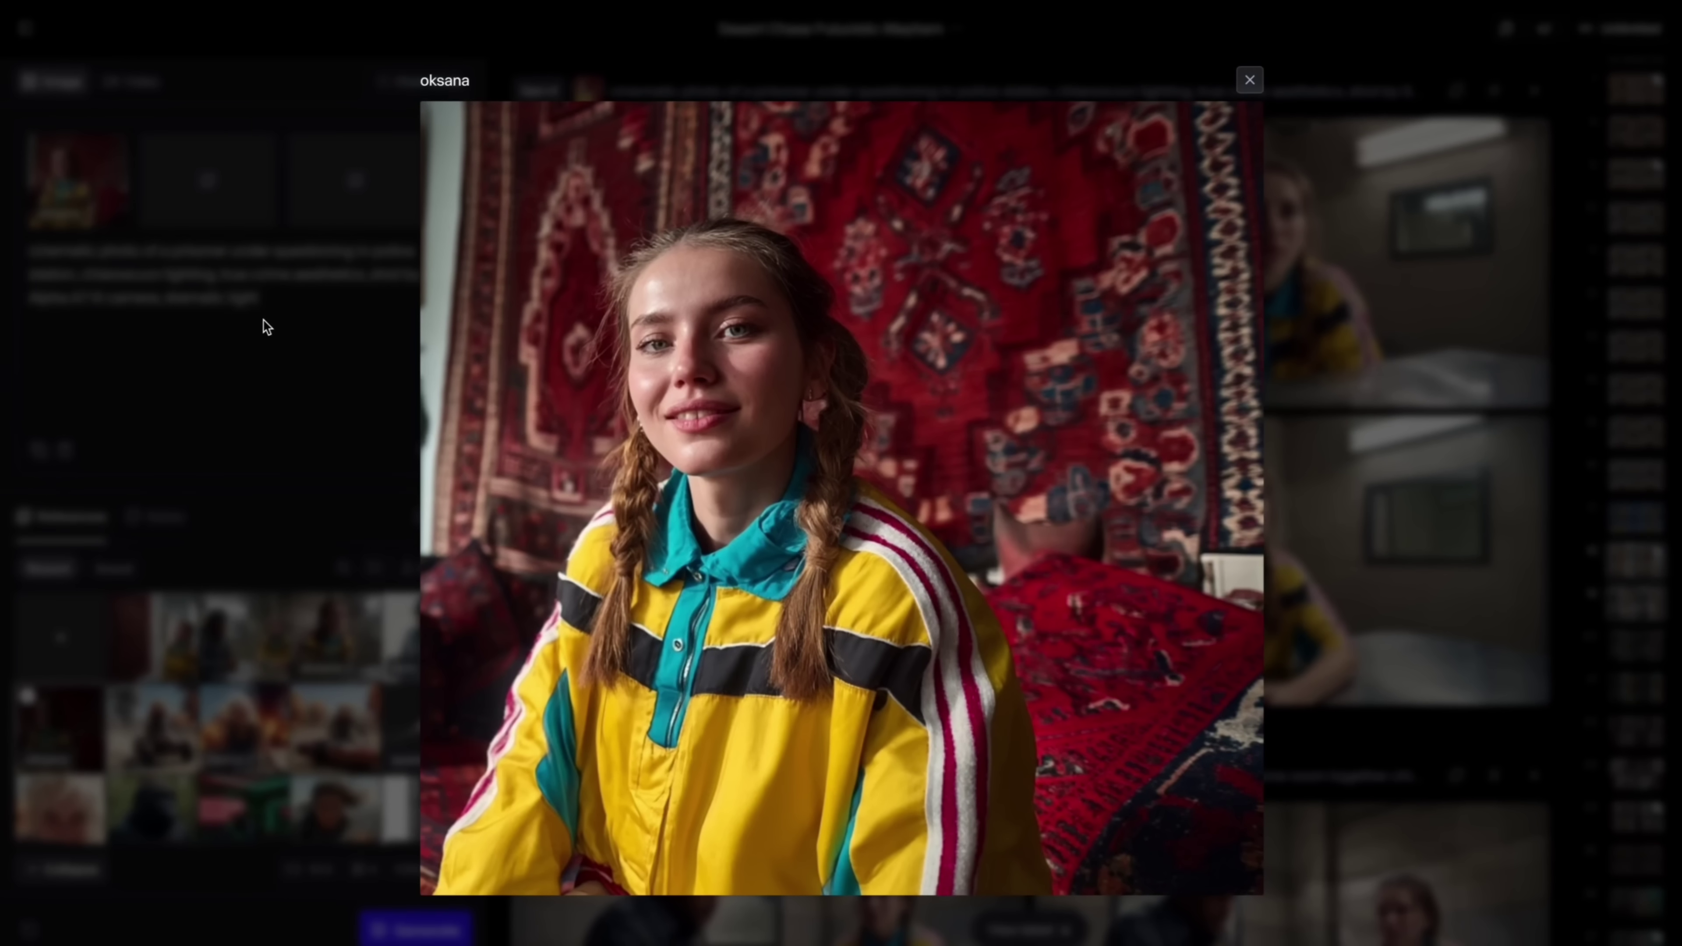
{"action": "left_click", "coordinate": [262, 320]}
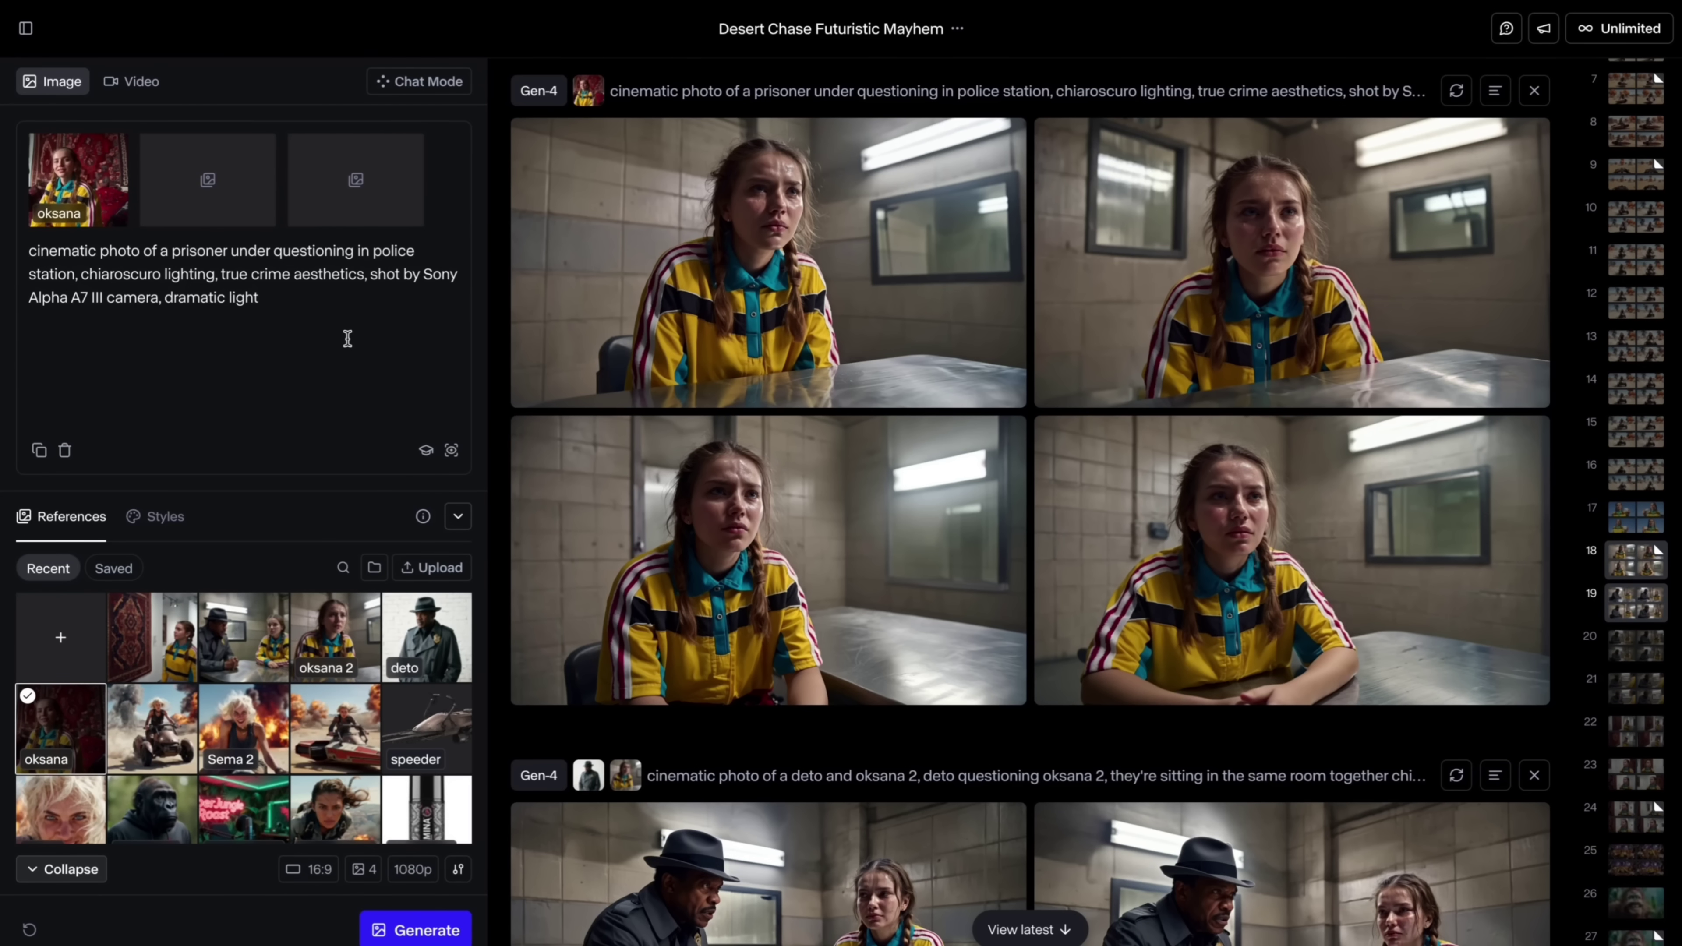
Reuse the deto and oksana 2 generation's prompt and references, checking the oksana 2 image full size
{"action": "scroll", "coordinate": [1453, 398], "scroll_direction": "down", "scroll_amount": 10}
{"action": "left_click", "coordinate": [1456, 113]}
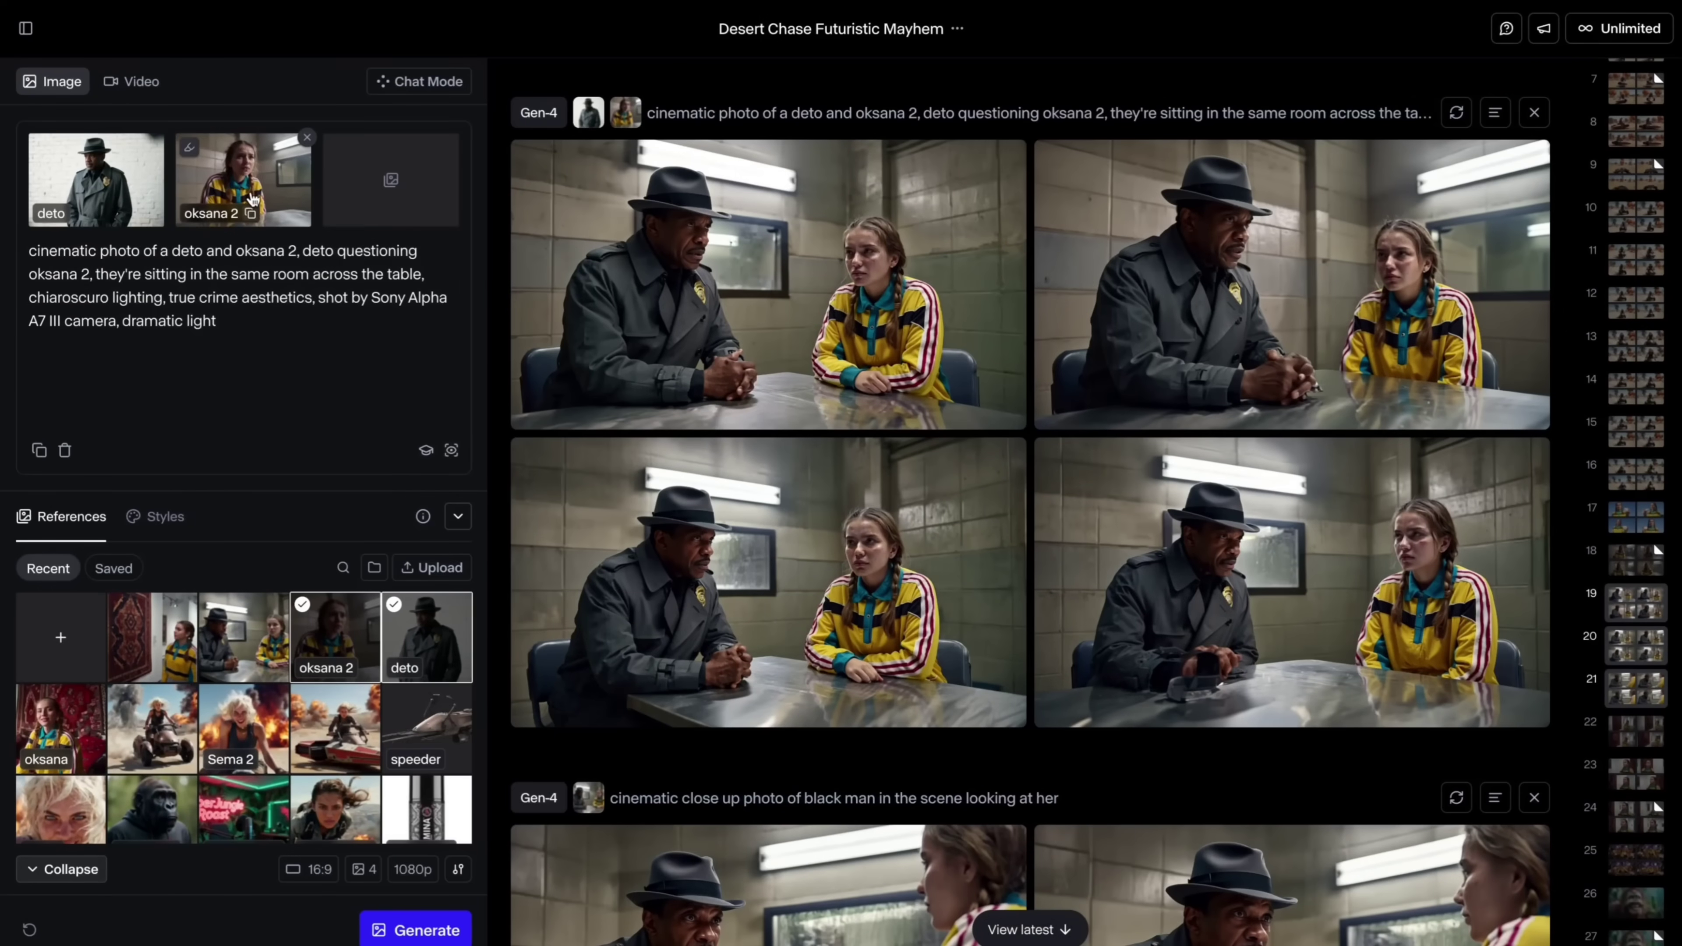
{"action": "left_click", "coordinate": [253, 194]}
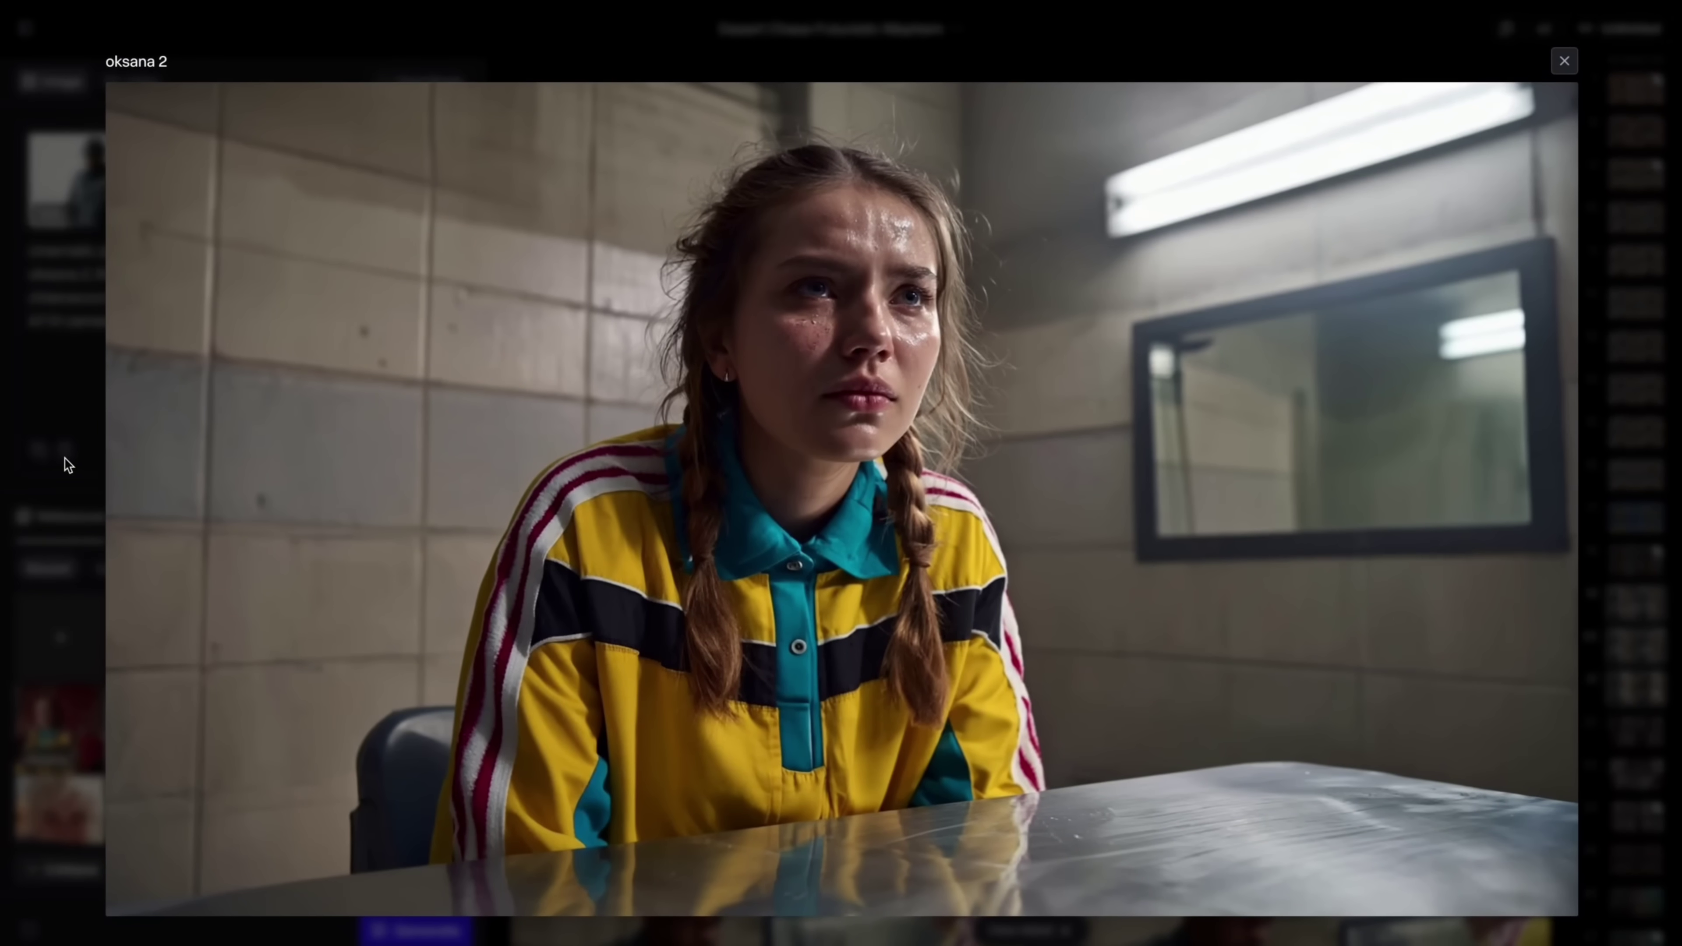
{"action": "left_click", "coordinate": [64, 458]}
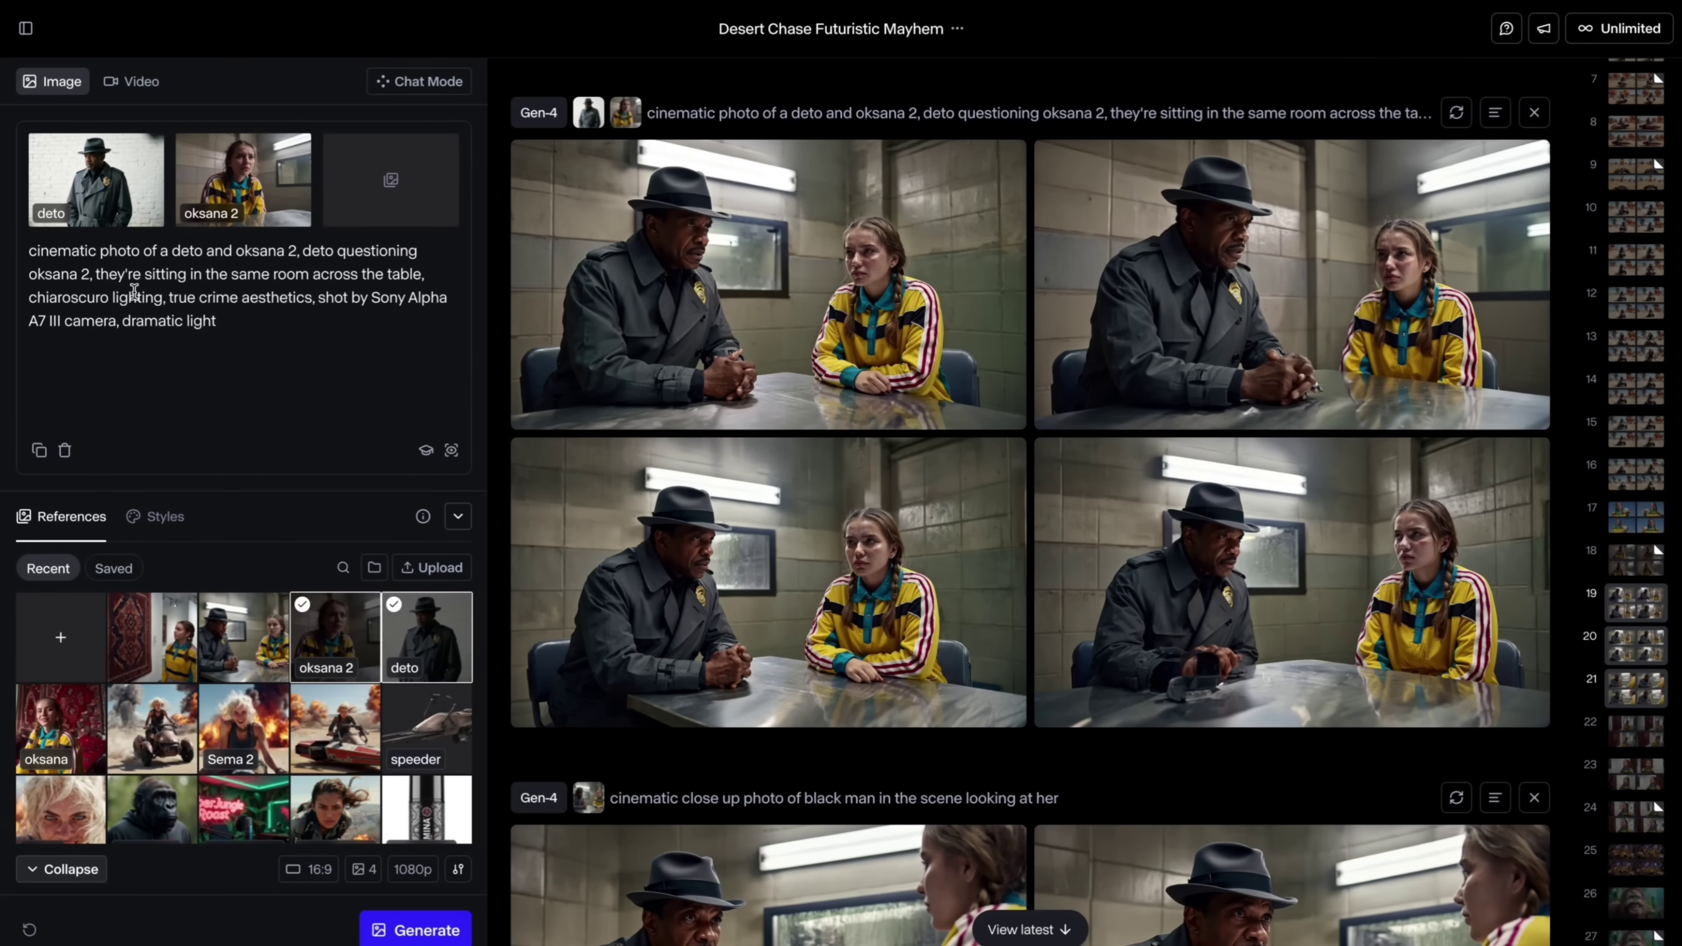